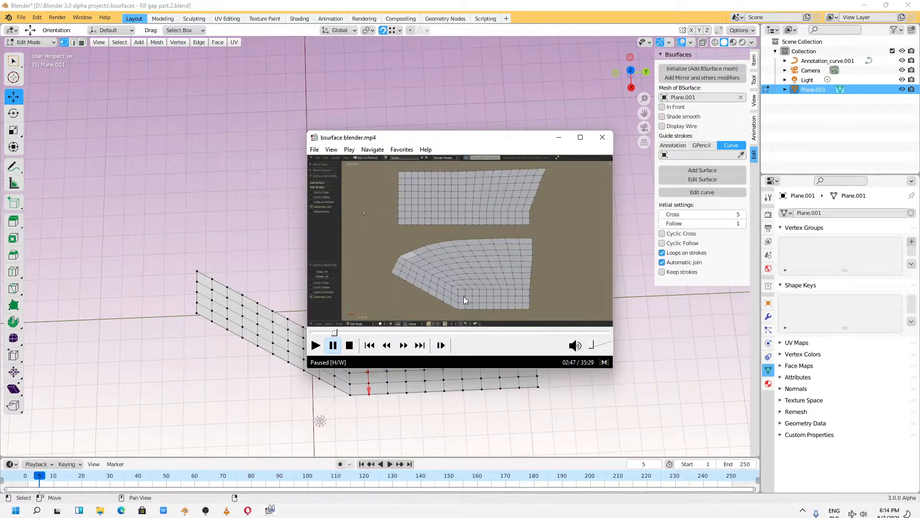
Switch to the bsurface blender.mp4 reference video, replay the section around 02:45 on filling the angled strip, and return to Blender
click(559, 137)
middle_drag(479, 307, 470, 313)
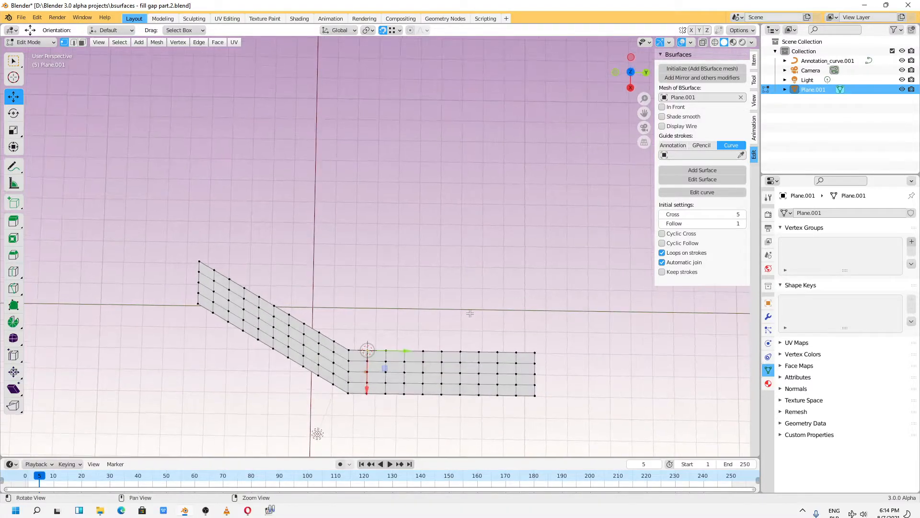
click(270, 510)
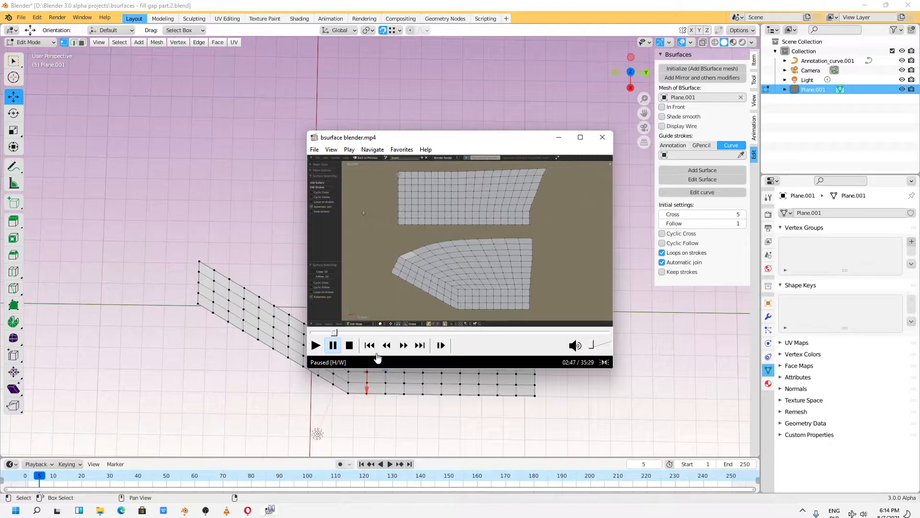
click(335, 332)
click(318, 347)
click(335, 333)
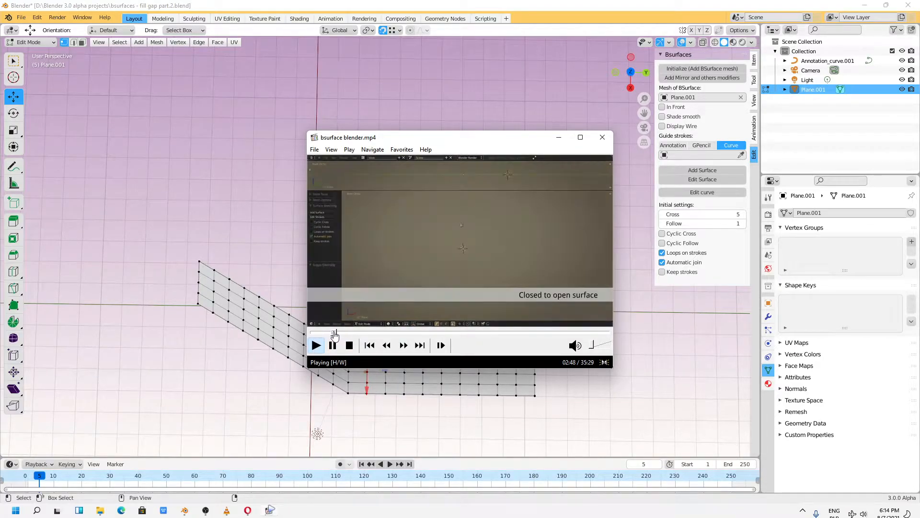
click(333, 333)
click(333, 333)
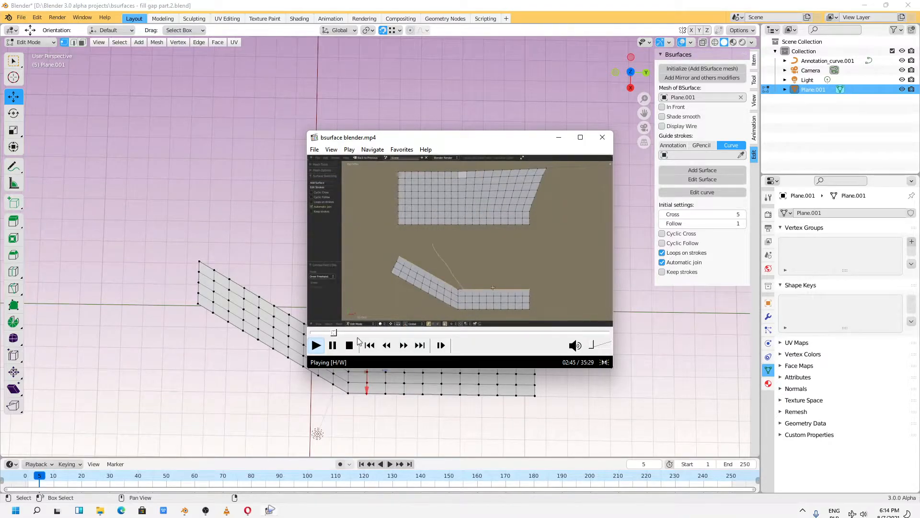
click(333, 346)
click(556, 139)
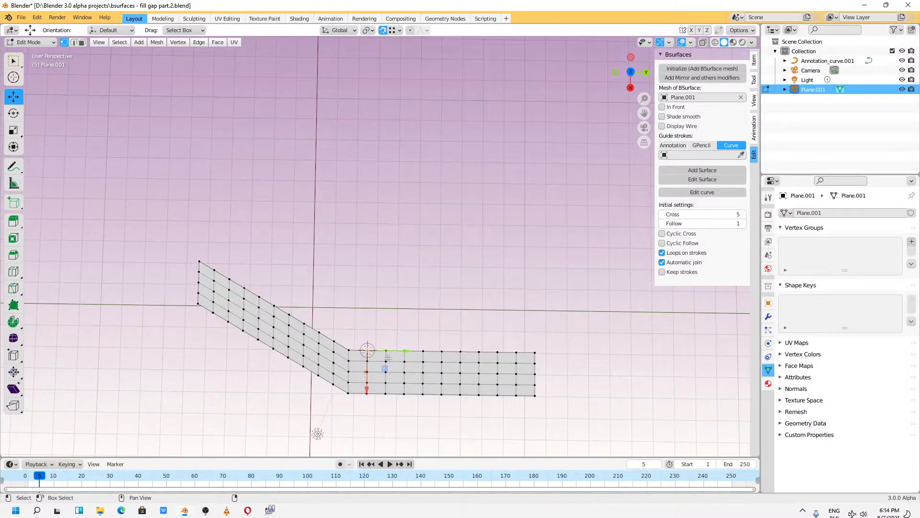
View the angled strip from the top and snap the 3D cursor to the selected vertex on its inner edge
click(633, 74)
shift+middle_drag(380, 349, 521, 240)
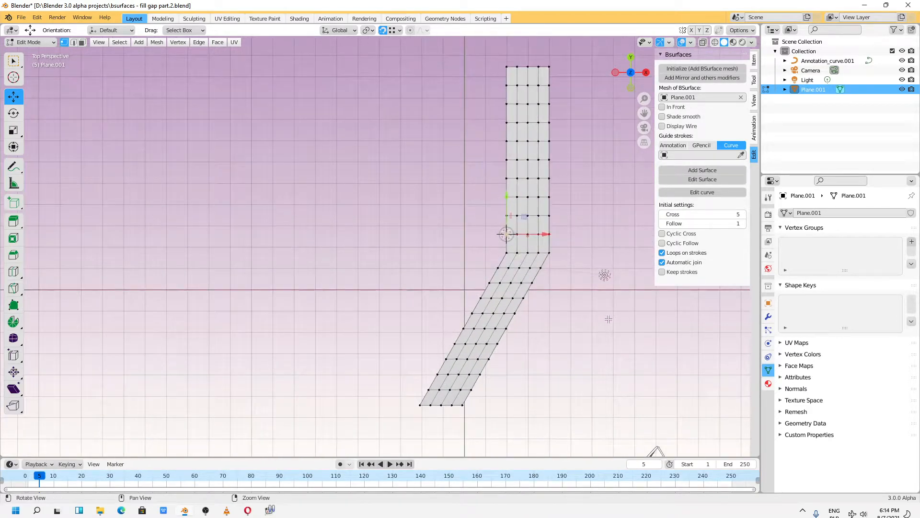
key(shift+s)
click(510, 239)
shift+middle_drag(522, 256, 502, 285)
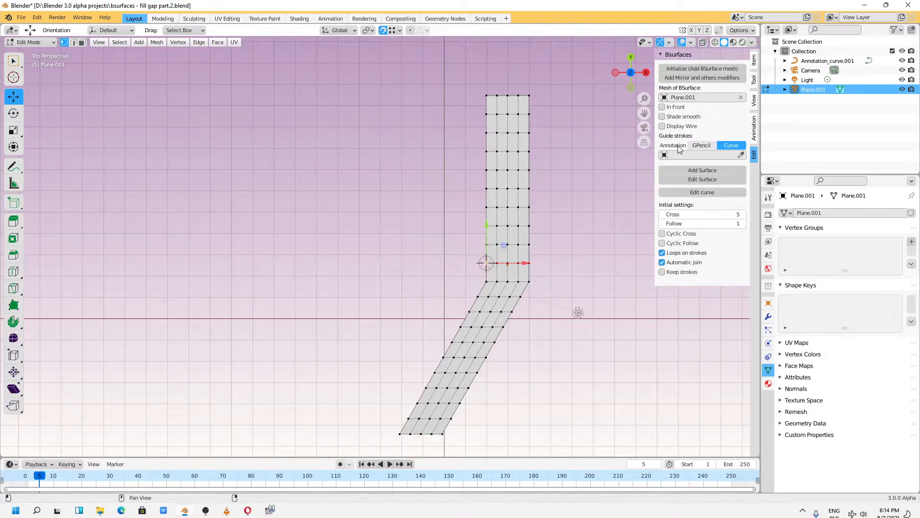
Clear Plane.001 as the BSurface mesh, set the guide strokes to Annotation, and start adding an annotation
click(741, 97)
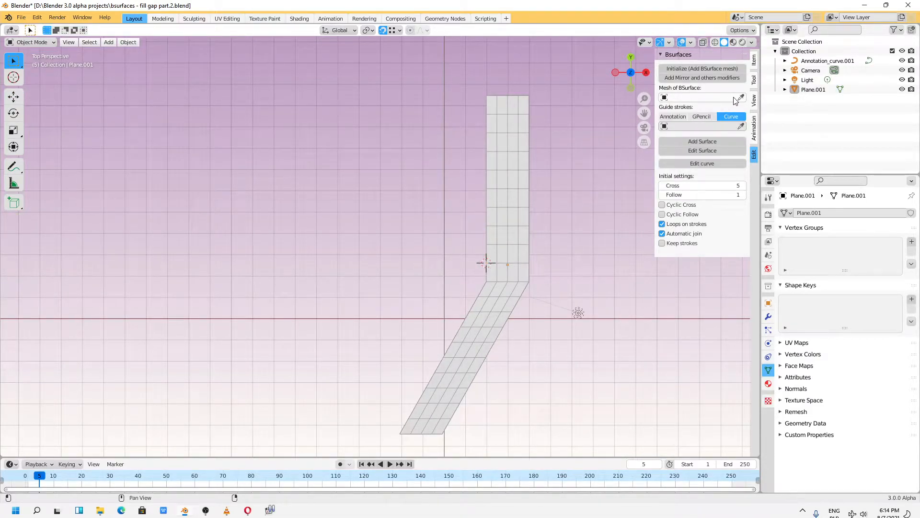
click(673, 116)
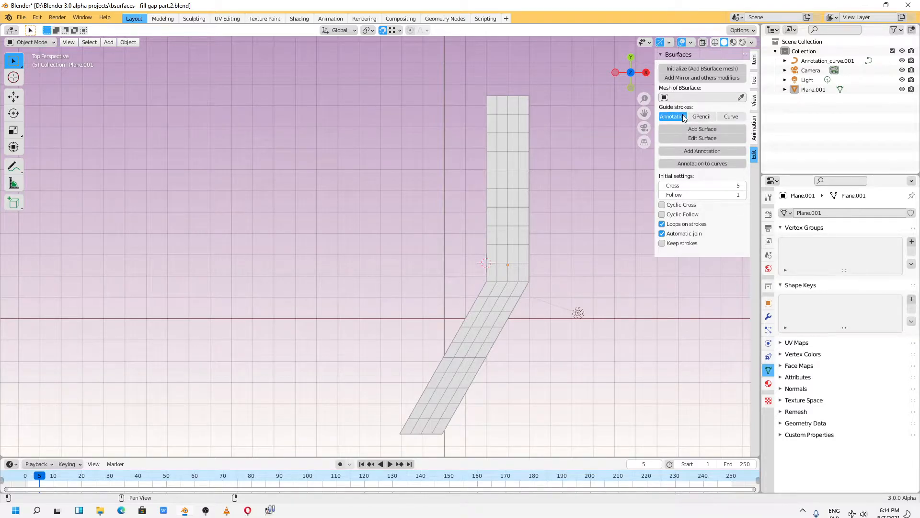
click(689, 154)
Set the annotation placement to 3D Cursor and draw a curved stroke away from the strip's inner edge
click(222, 31)
click(224, 42)
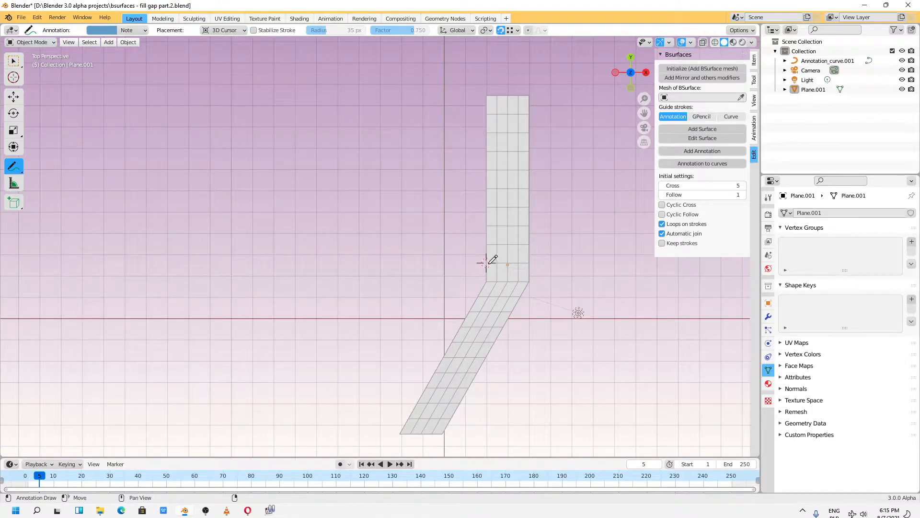
mouse_move(480, 259)
mouse_down()
mouse_move(416, 269)
mouse_move(391, 283)
mouse_up()
Convert the annotation stroke to a curve and set its preview resolution to 3
click(13, 96)
mouse_move(269, 188)
middle_down()
mouse_move(318, 273)
mouse_move(240, 220)
mouse_move(248, 254)
middle_up()
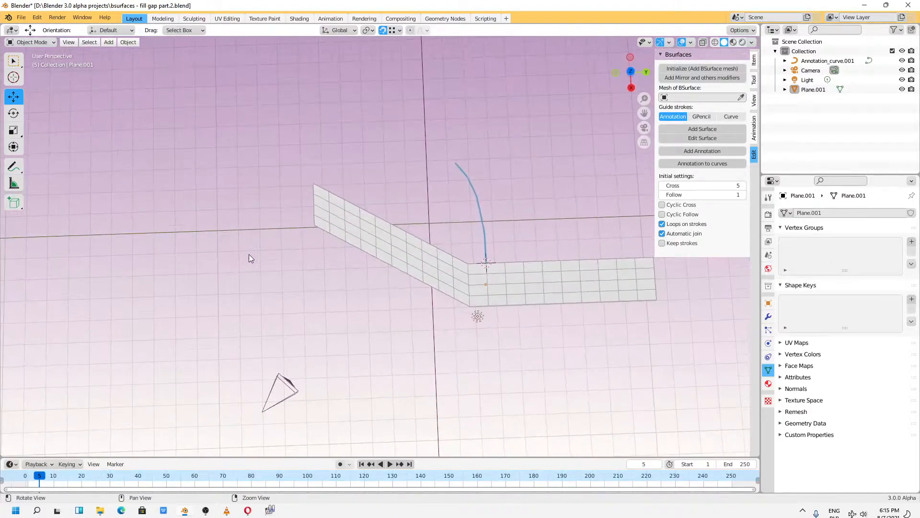
scroll(515, 221, up, 4)
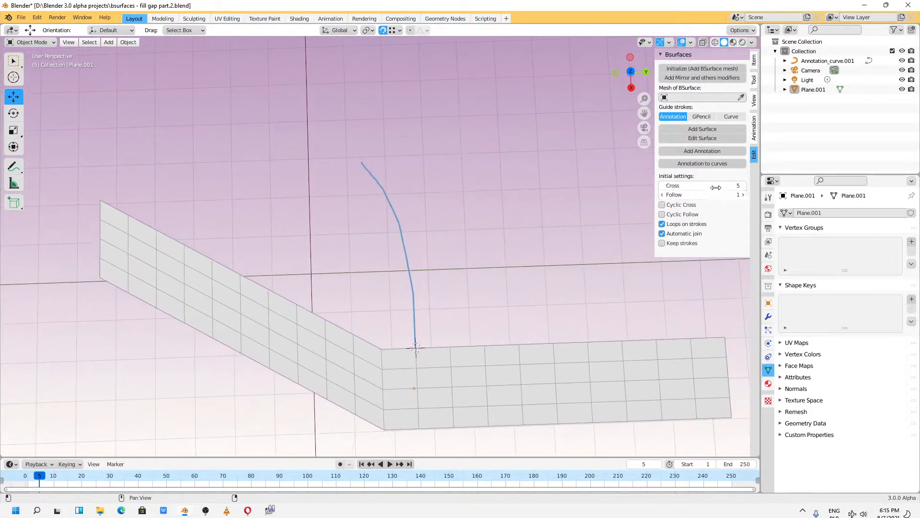
click(717, 164)
drag(861, 253, 834, 253)
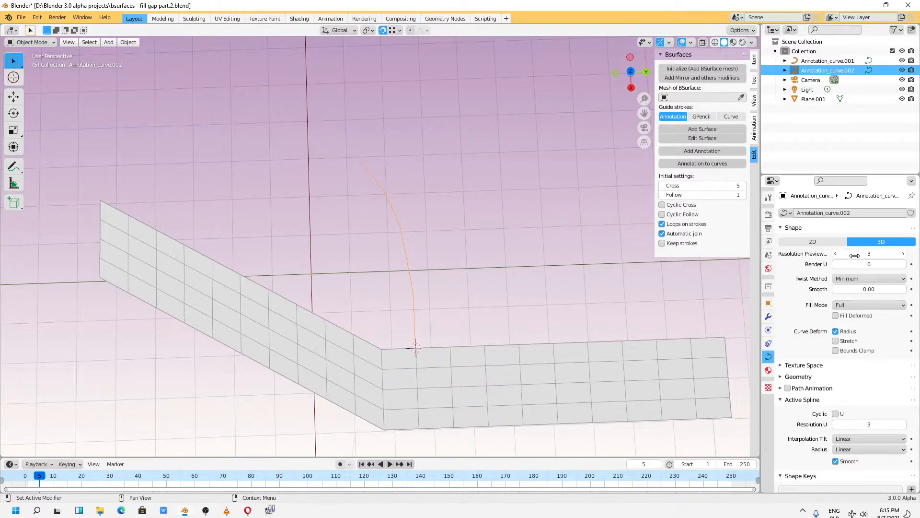
Enter Edit Mode on the new curve, select all its points, and decimate it with a ratio of 0.000
click(32, 42)
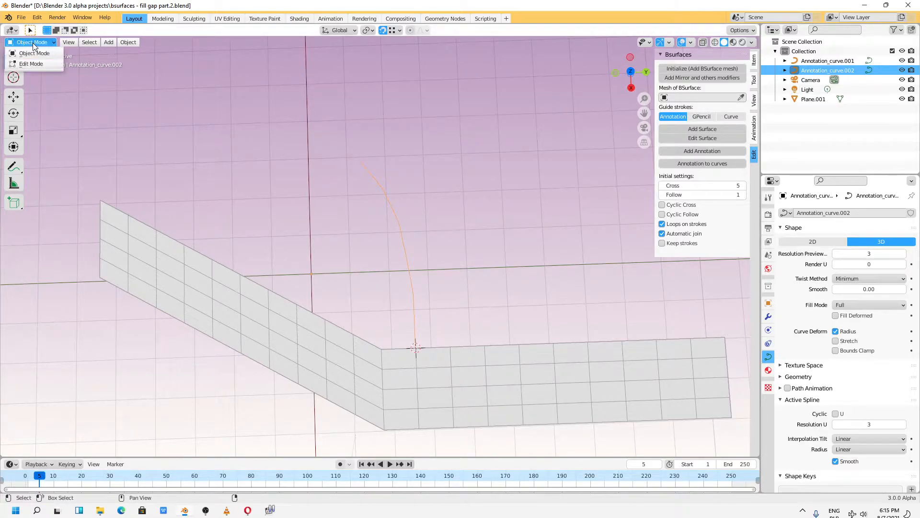
click(26, 65)
key(a)
click(127, 42)
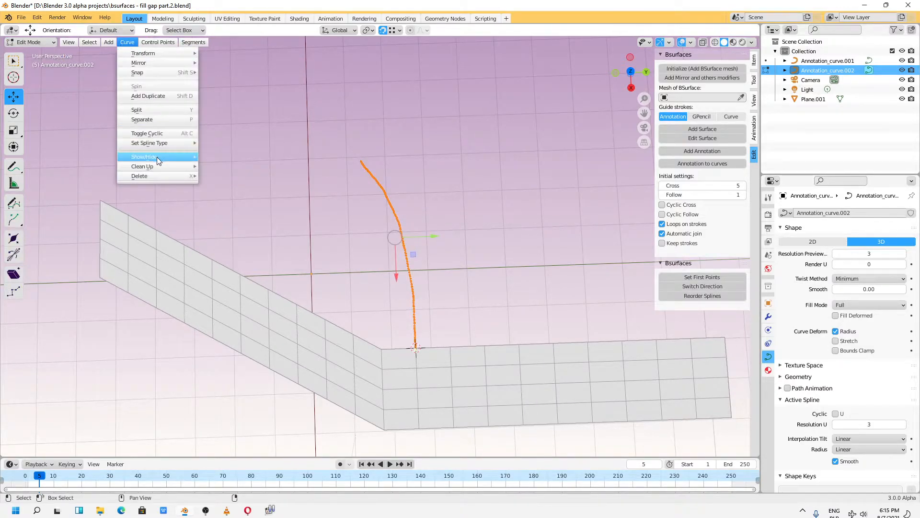
mouse_move(161, 166)
click(222, 167)
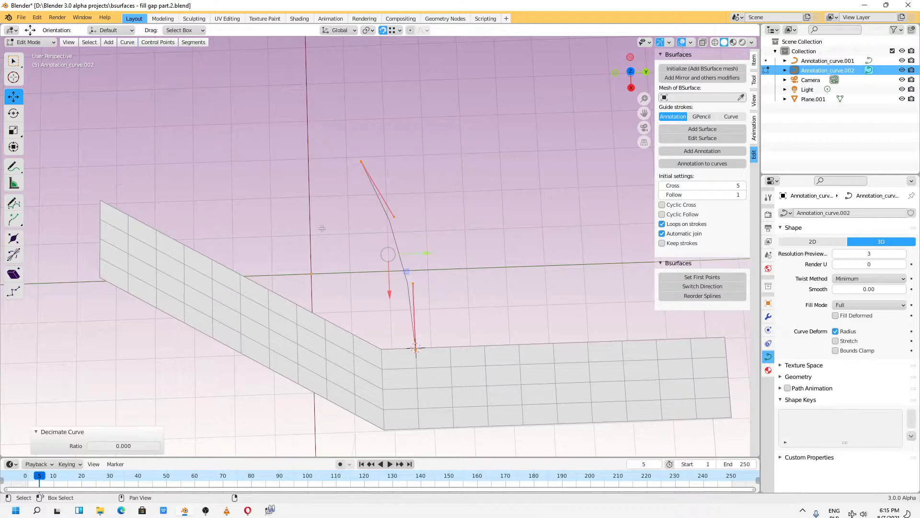
Raise the curve's far end point about 2.3 m along Z and move its handle about -0.69 m along Y
middle_drag(402, 168, 481, 230)
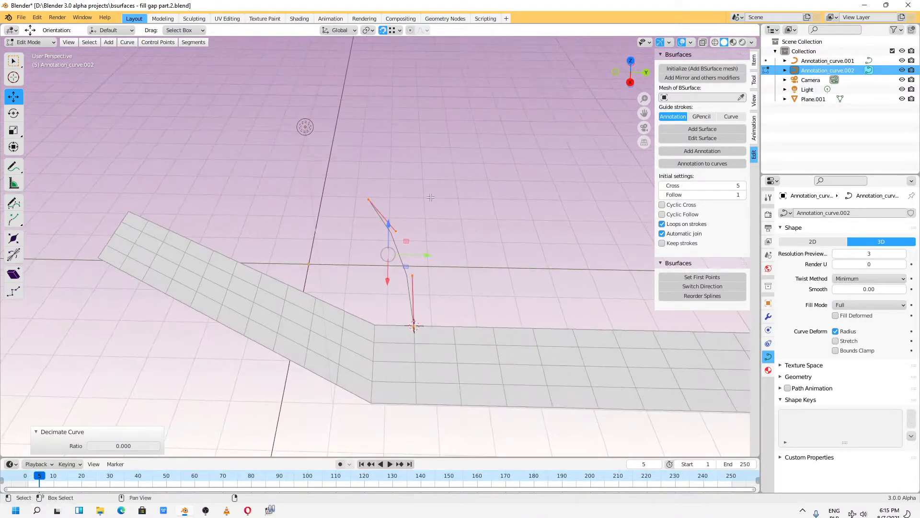
click(369, 199)
drag(371, 179, 372, 140)
middle_drag(372, 140, 428, 185)
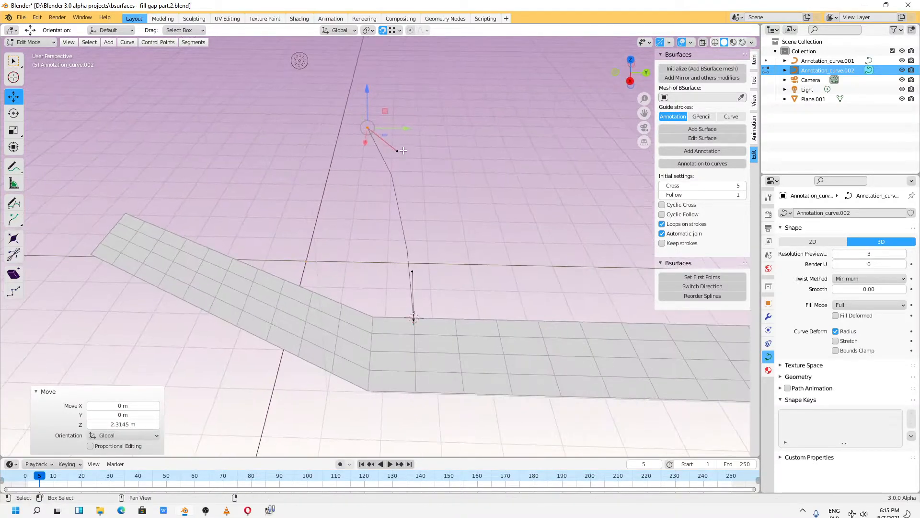
drag(407, 128, 427, 162)
click(438, 159)
Raise the handle at the curve's base about 1.85 m and the far end point about 1.09 m along Z
middle_drag(447, 268, 525, 261)
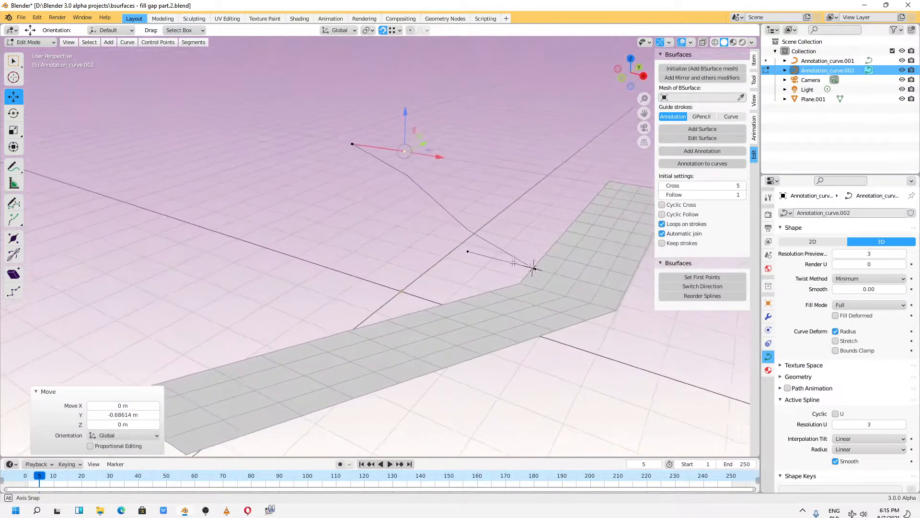
click(468, 251)
drag(473, 228, 478, 153)
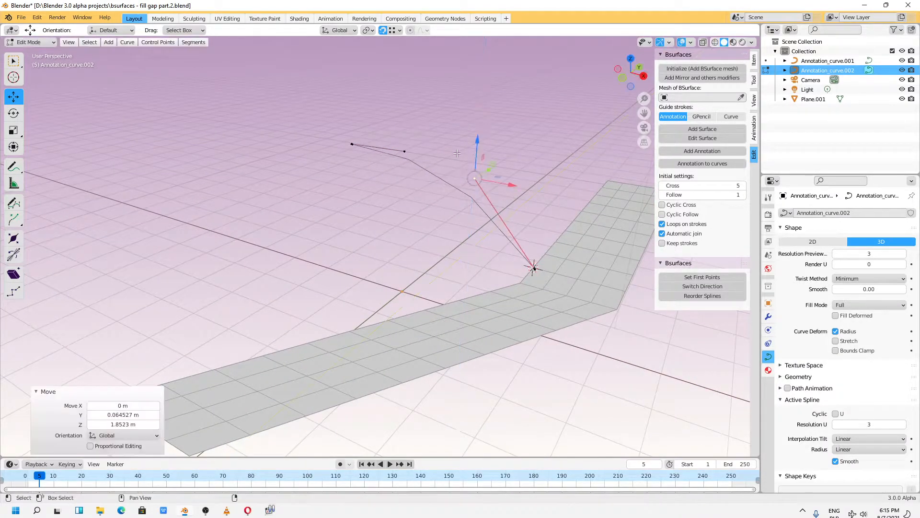
click(352, 145)
drag(349, 122, 346, 79)
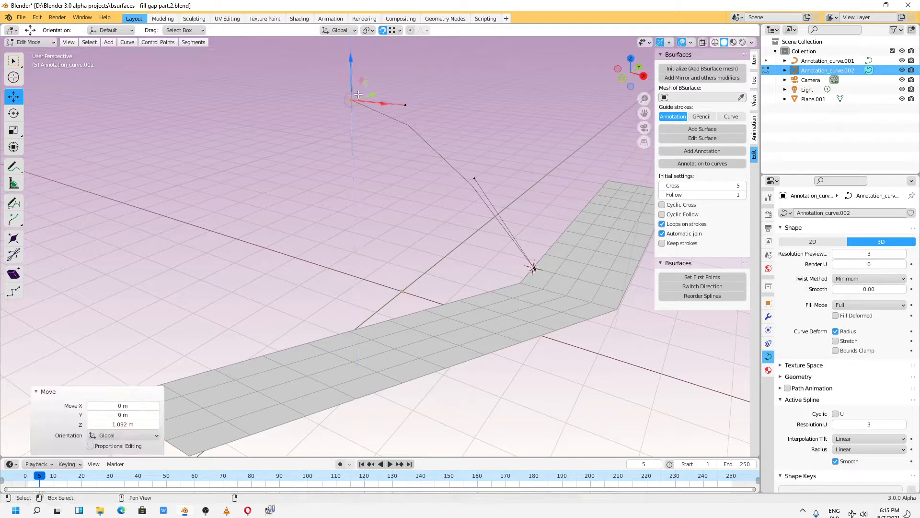
Move the curve's base point onto the strip's inner corner vertex using vertex snapping
middle_drag(550, 248, 544, 256)
click(528, 280)
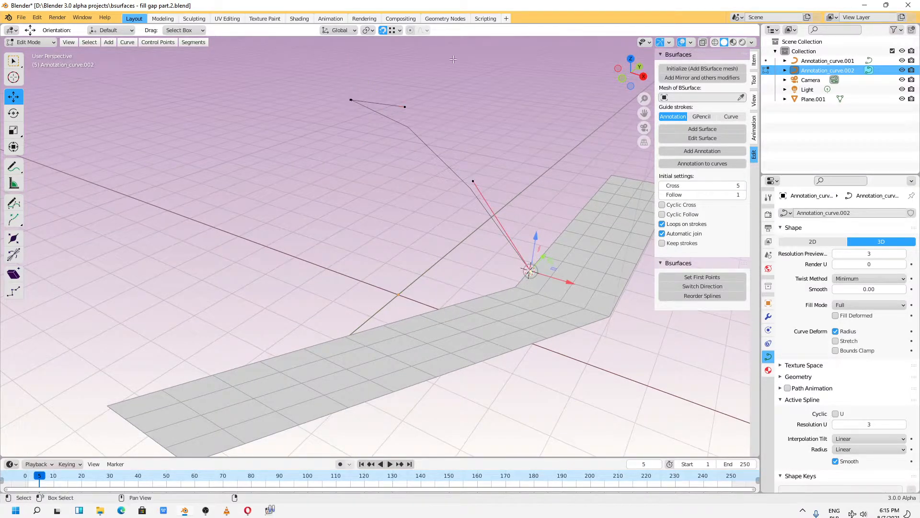
click(400, 30)
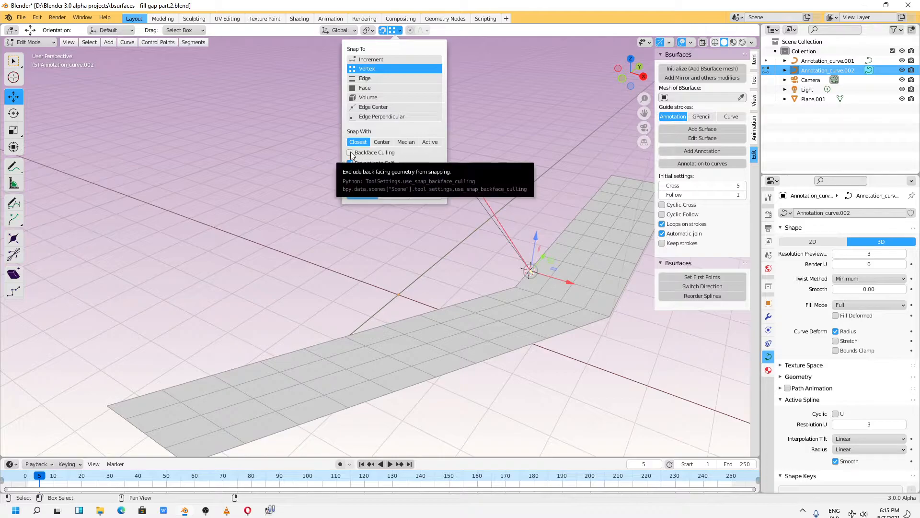
drag(526, 276, 518, 282)
Turn off snapping, shift the base point's handle along positive X, and raise it about 0.19 m
middle_drag(509, 275, 530, 291)
click(453, 206)
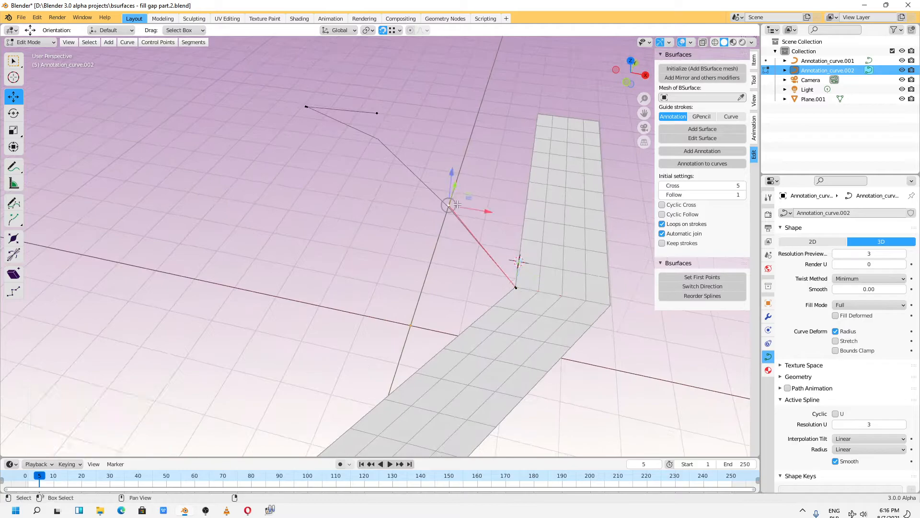
click(383, 30)
mouse_move(485, 210)
mouse_down()
mouse_move(516, 208)
mouse_move(503, 209)
mouse_up()
middle_drag(494, 187, 515, 171)
drag(493, 173, 493, 165)
middle_drag(601, 180, 501, 172)
shift+middle_drag(513, 184, 321, 123)
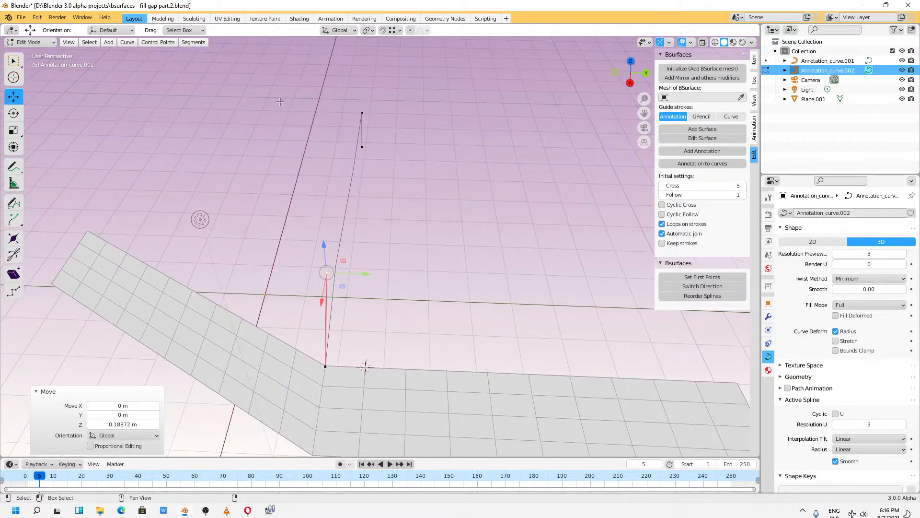
Snap the whole curve along Y to the vertex at the 3D cursor and shift its upper handle about -0.12 m in Y
key(a)
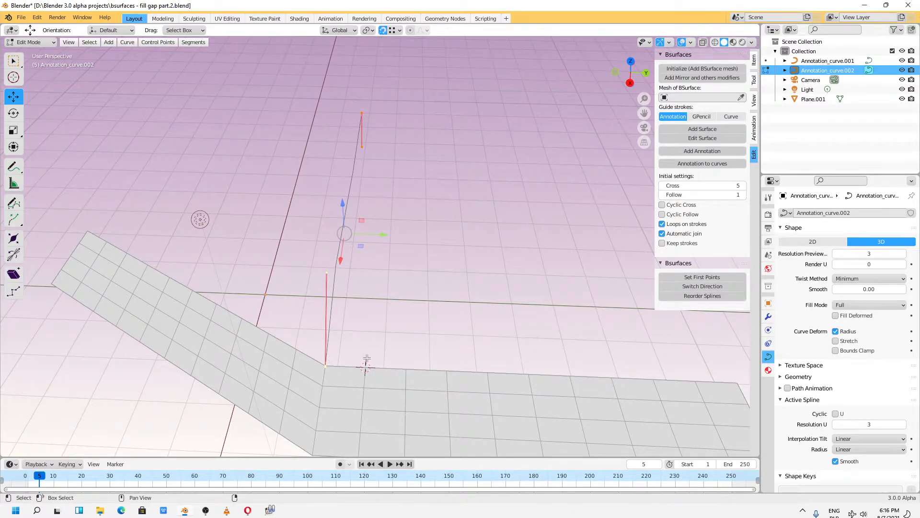
drag(351, 238, 389, 238)
middle_drag(431, 211, 463, 193)
drag(368, 106, 400, 149)
click(379, 148)
middle_drag(400, 149, 317, 141)
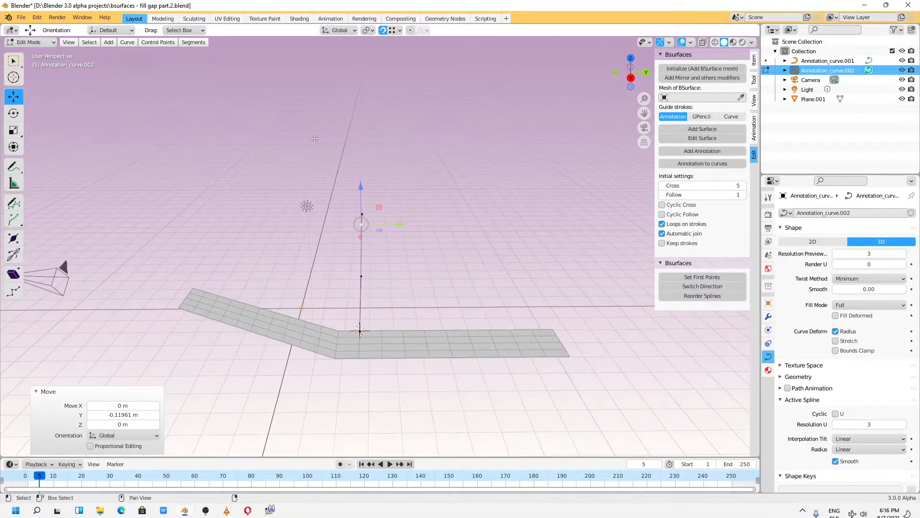
Duplicate the curve along Y twice, about 2.62 m and a further 5.24 m, with the last copy at the strip's end
shift+click(360, 330)
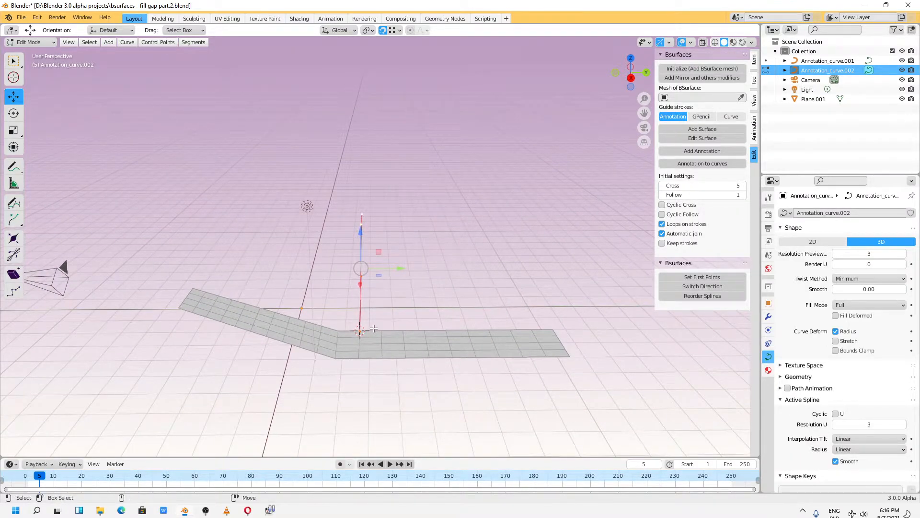
key(shift+d)
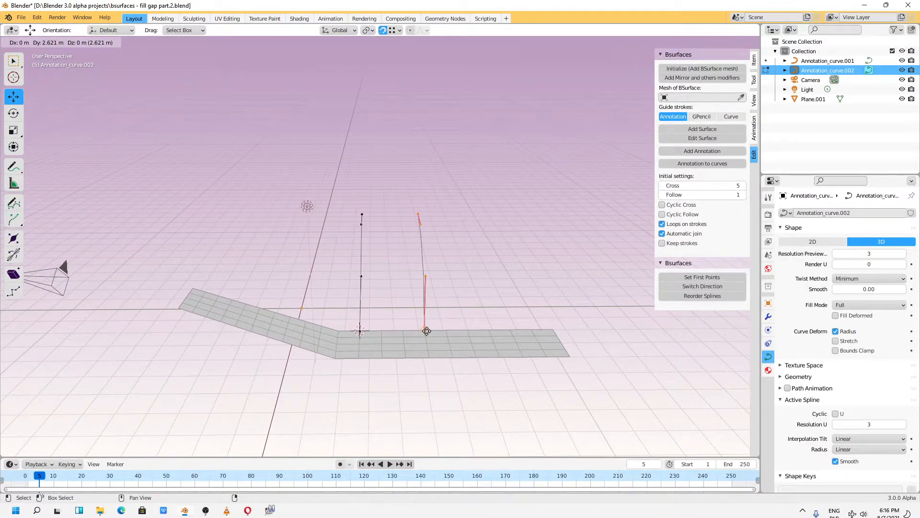
click(427, 331)
key(shift+d)
click(550, 329)
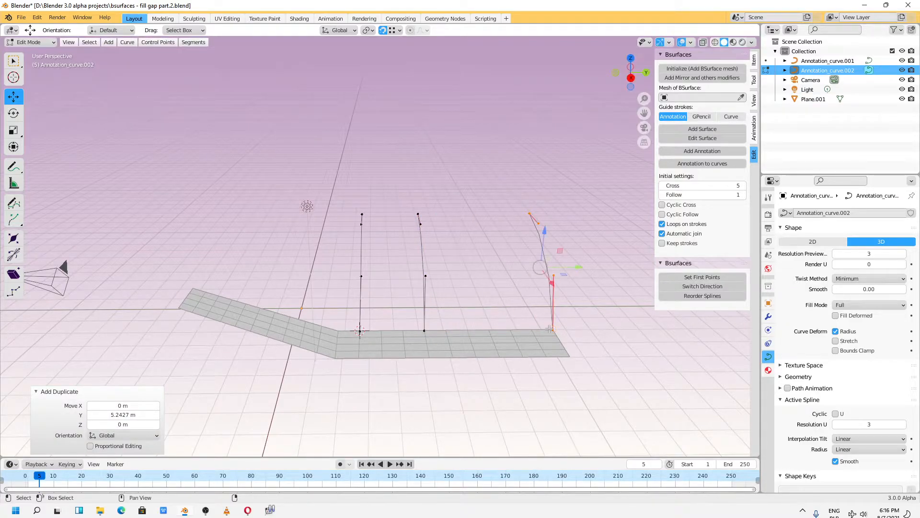
Select the whole middle curve and move it about 0.87 m along Y to another vertex on the inner edge
drag(402, 184, 455, 368)
drag(417, 271, 446, 327)
middle_drag(362, 132, 363, 213)
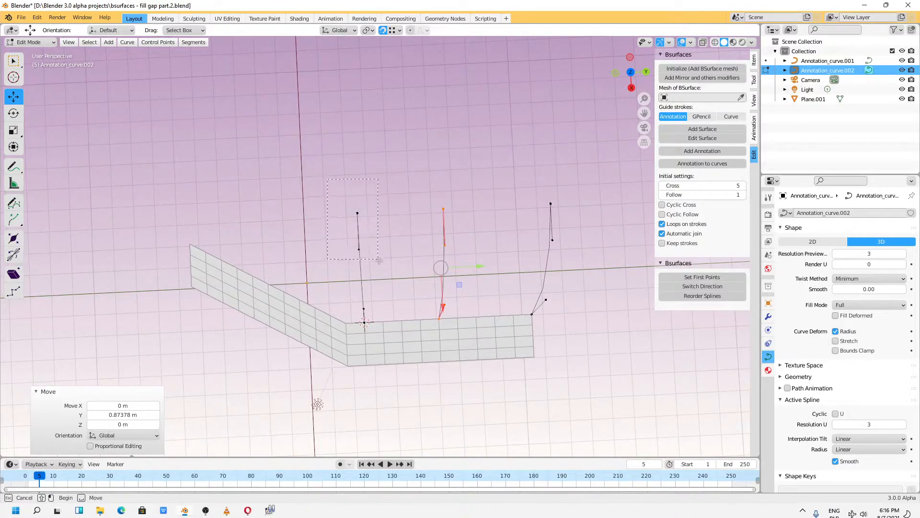
Select the far end point of the curve at the 3D cursor and save the file
click(358, 213)
click(21, 17)
click(38, 81)
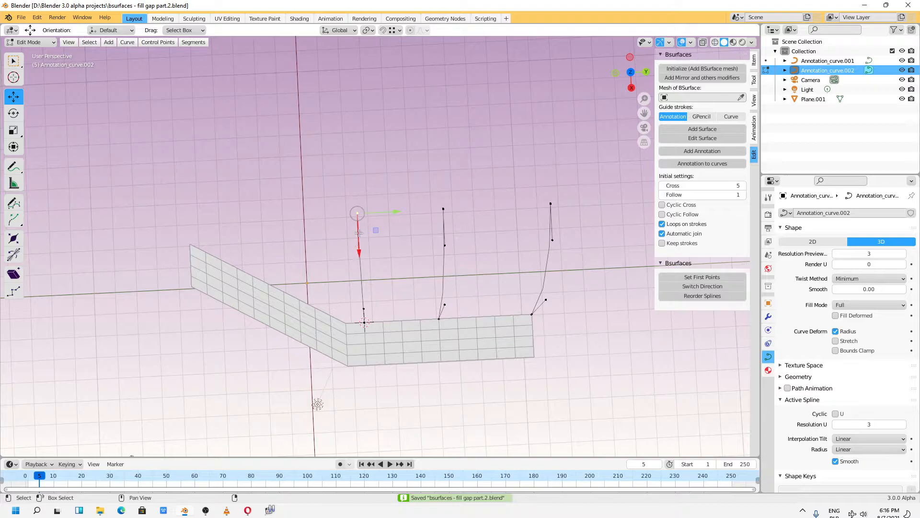
Extend the far end points of all three curves along negative X, the middle one by about 1.57 m
drag(360, 230, 357, 174)
click(443, 209)
drag(446, 244, 446, 206)
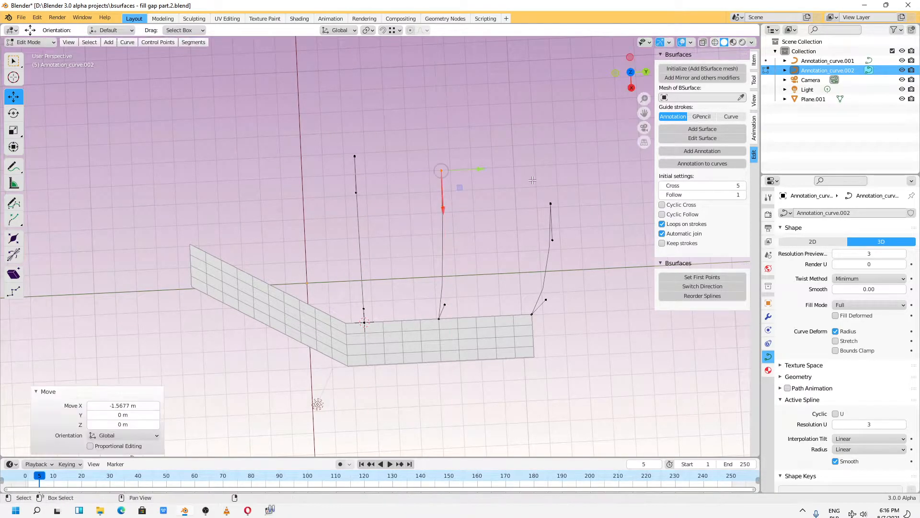
click(550, 204)
drag(551, 239, 551, 226)
Inspect the three guide curves from another angle and return to Object Mode
alt+drag(392, 290, 444, 244)
alt+scroll(460, 282, up, 1)
alt+middle_drag(460, 282, 395, 289)
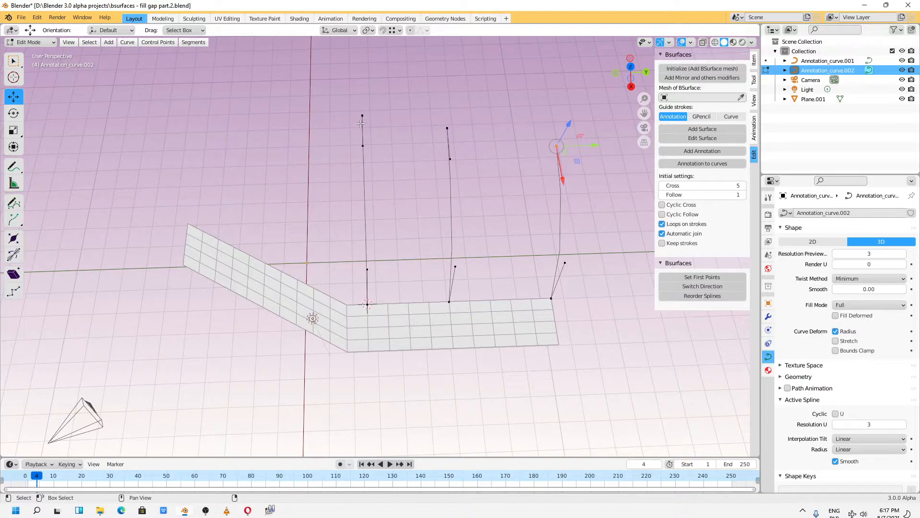
mouse_move(402, 178)
middle_down()
mouse_move(408, 194)
mouse_move(405, 187)
middle_up()
click(35, 43)
click(35, 53)
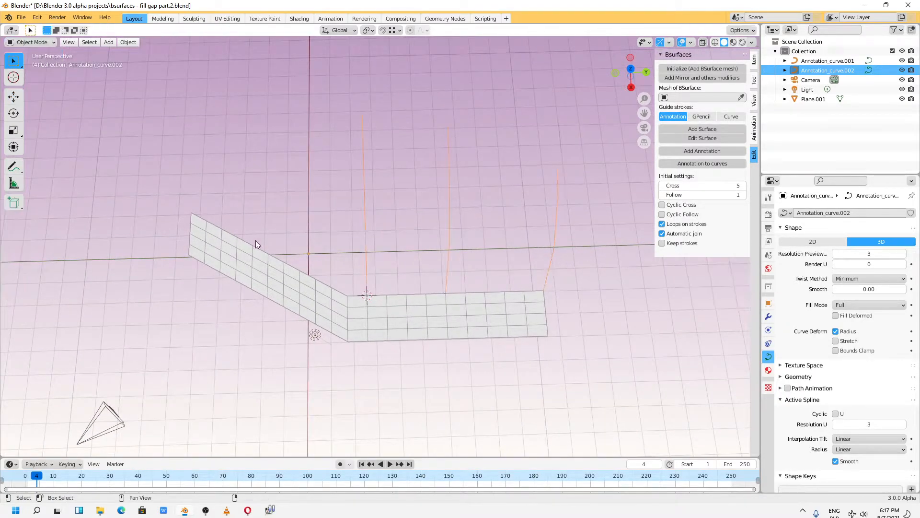
Enter Edit Mode on Plane.001 and select all vertices along the strip's inner edge
click(241, 243)
key(alt+a)
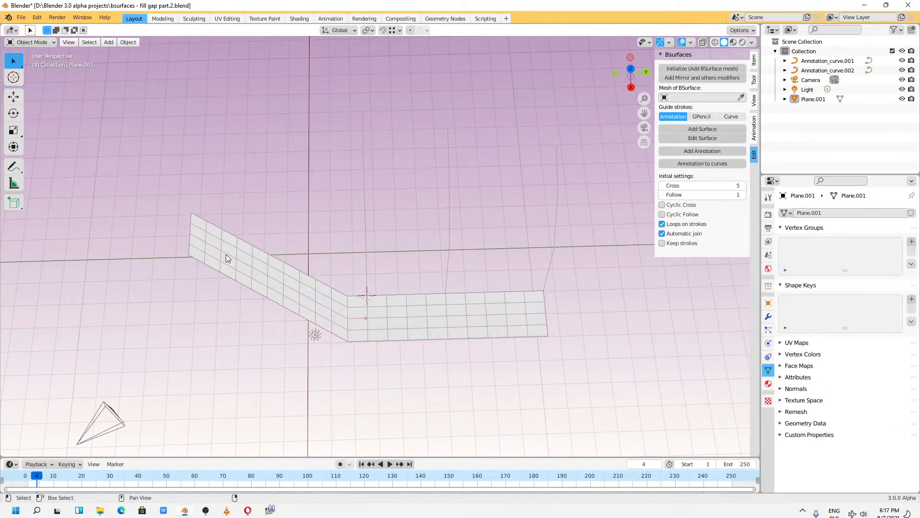
click(226, 255)
click(34, 42)
click(47, 62)
click(191, 212)
key(c)
mouse_move(191, 211)
mouse_down()
mouse_move(335, 277)
mouse_move(409, 287)
mouse_move(542, 283)
mouse_up()
key(Escape)
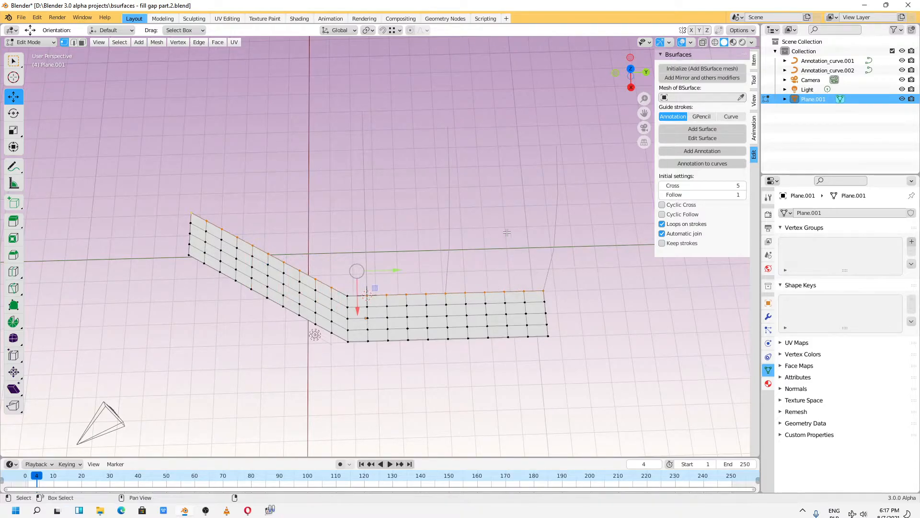
Set Plane.001 as the BSurface mesh and use Annotation_curve.002 as the Curve guide strokes
click(741, 98)
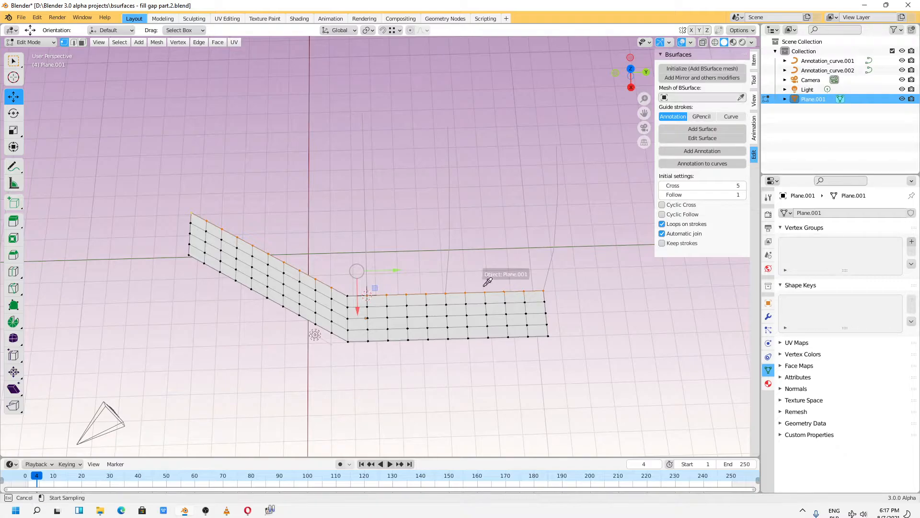
click(473, 299)
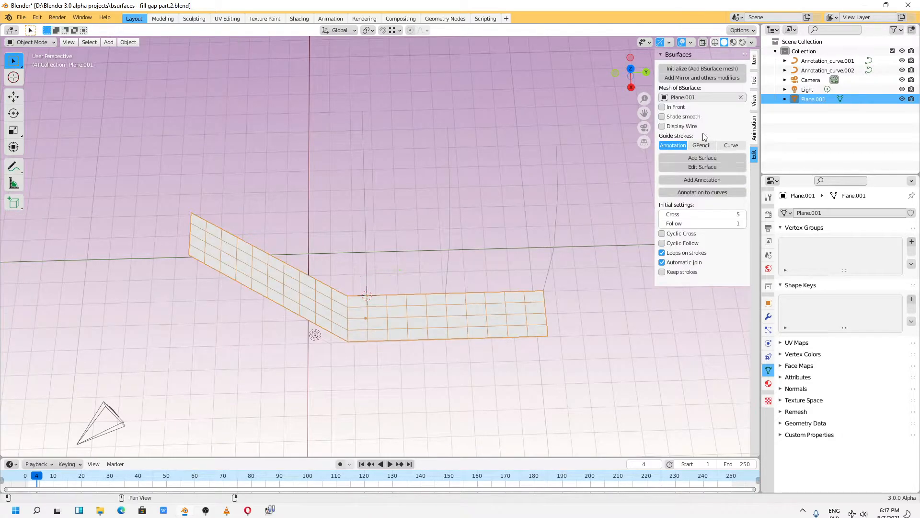
click(739, 145)
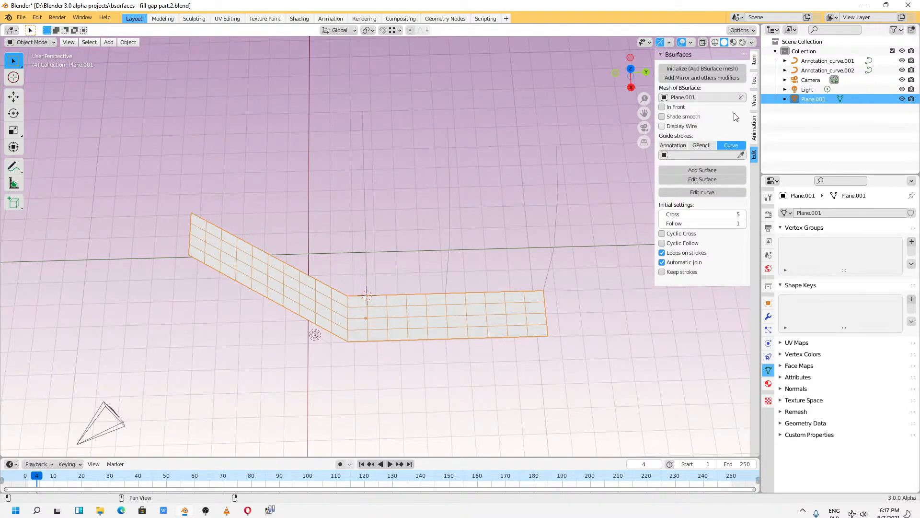
click(741, 155)
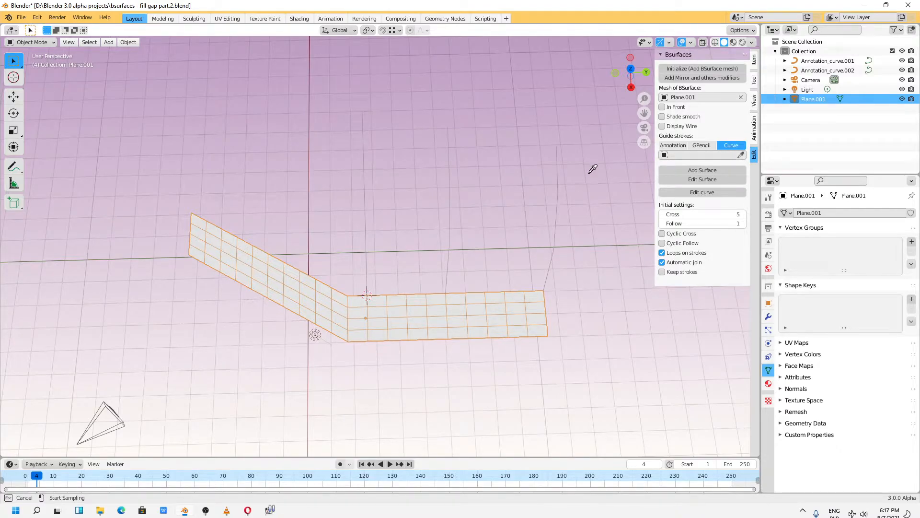
click(562, 178)
Try adding the surface from the three guide curves with Stretch 1.32, and undo it
click(691, 171)
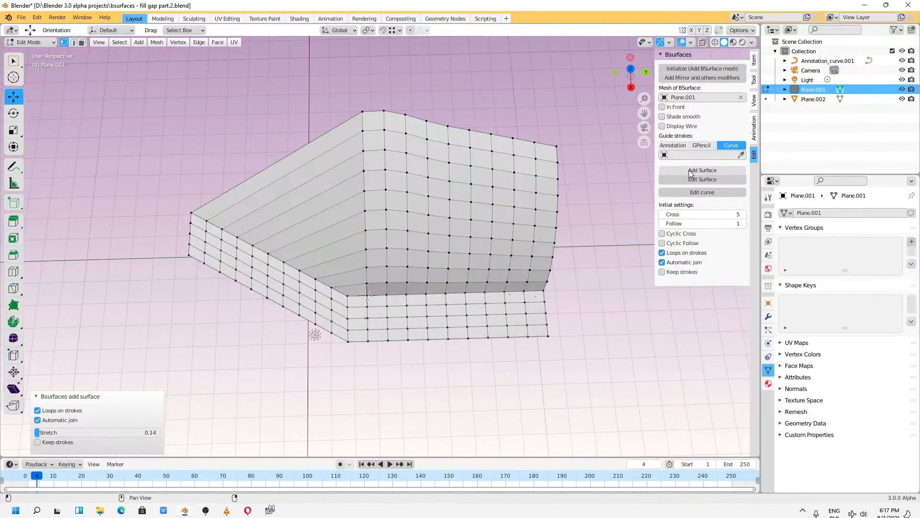
middle_drag(332, 370, 348, 314)
drag(42, 435, 100, 433)
middle_drag(436, 295, 449, 314)
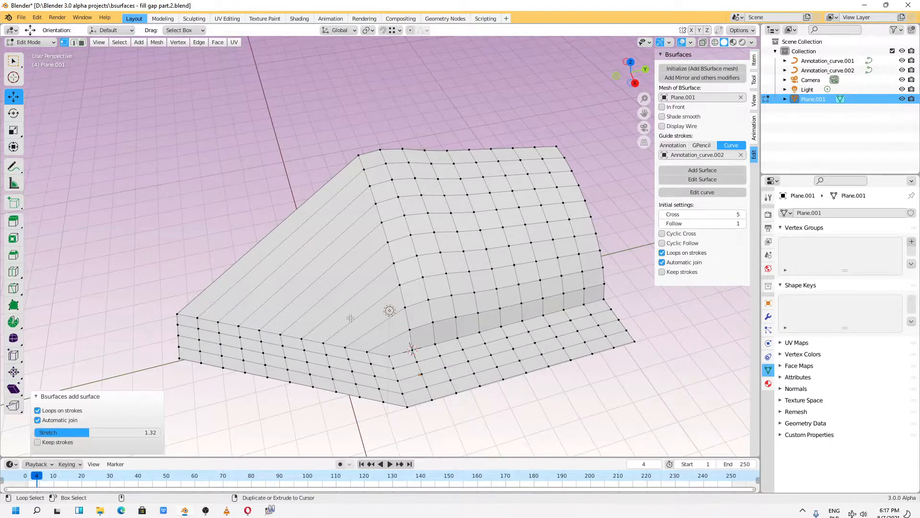
key(ctrl+z)
Slant the guide curve nearest the corner by moving its far end along negative Y and its base handle by about 3.03 m
click(31, 42)
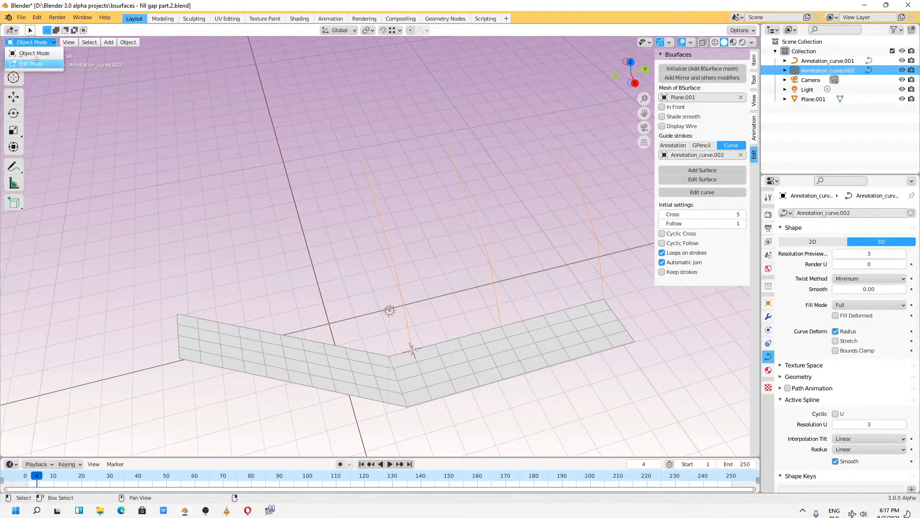
click(36, 59)
drag(314, 130, 404, 212)
drag(381, 153, 281, 195)
click(408, 298)
drag(439, 294, 258, 158)
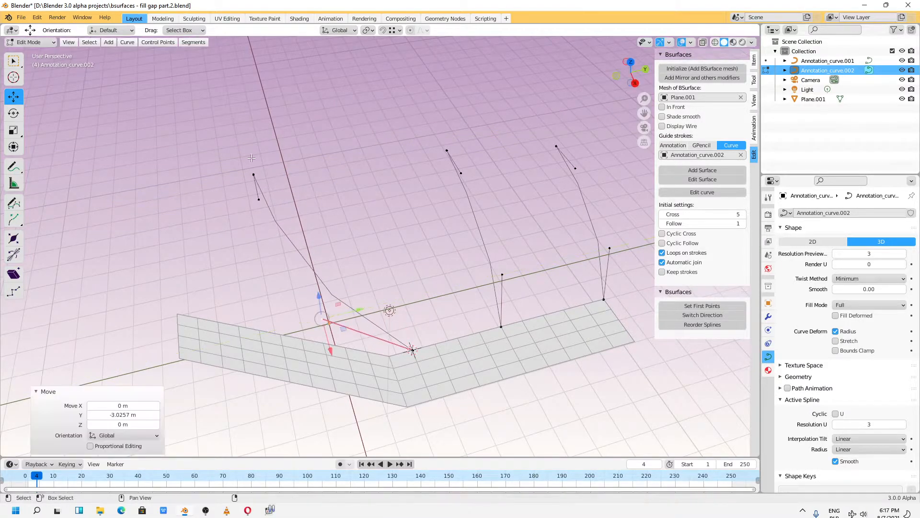
Try adding the surface from the slanted curve layout with Stretch 2.00, inspect it and undo it
middle_drag(389, 202, 385, 190)
click(709, 171)
middle_drag(354, 242, 461, 273)
drag(113, 433, 115, 434)
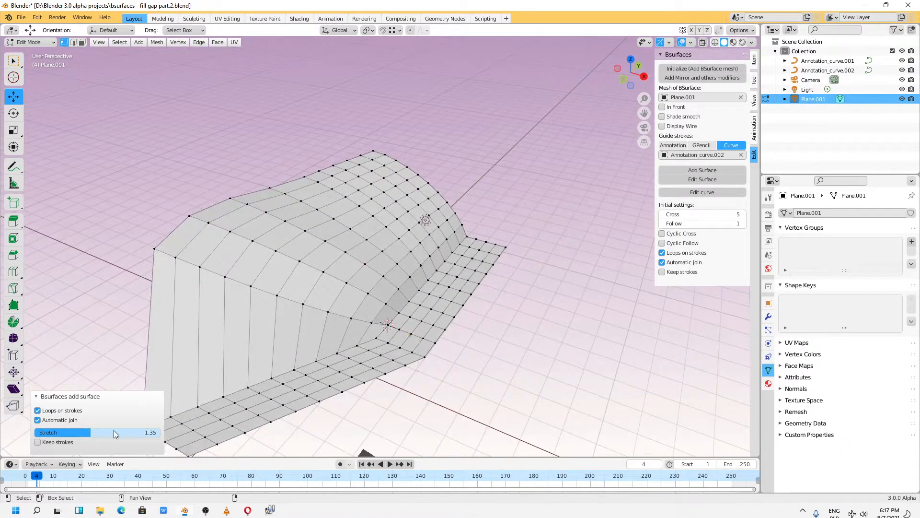
mouse_move(321, 309)
middle_down()
mouse_move(227, 388)
mouse_move(235, 283)
mouse_move(281, 372)
mouse_move(284, 326)
mouse_move(299, 309)
middle_up()
key(ctrl+z)
Select the whole slanted curve and snap its base to the strip's inner corner vertex
middle_drag(412, 353, 315, 209)
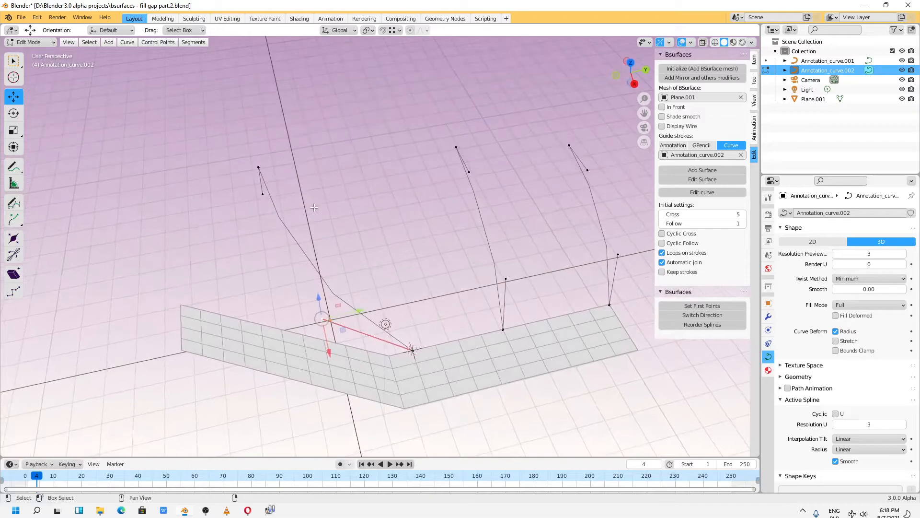
drag(246, 158, 342, 281)
drag(434, 357, 433, 359)
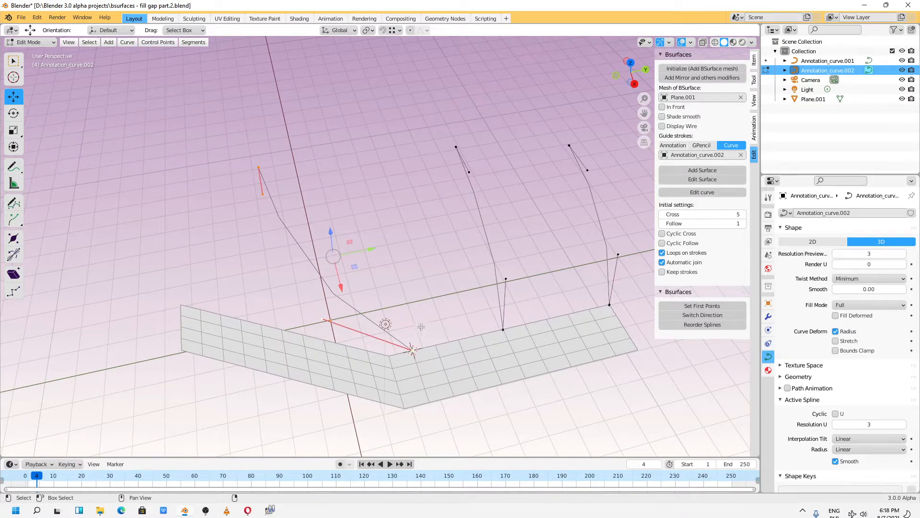
middle_drag(502, 294, 302, 179)
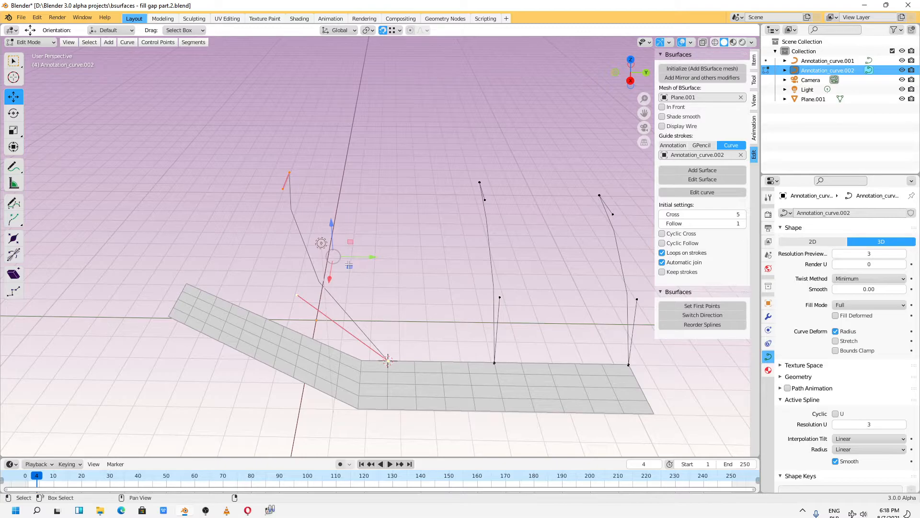
drag(335, 265, 366, 360)
Straighten the corner curve by moving its far end about 4.24 m along Y and shifting its base handle the same way
middle_drag(366, 361, 383, 314)
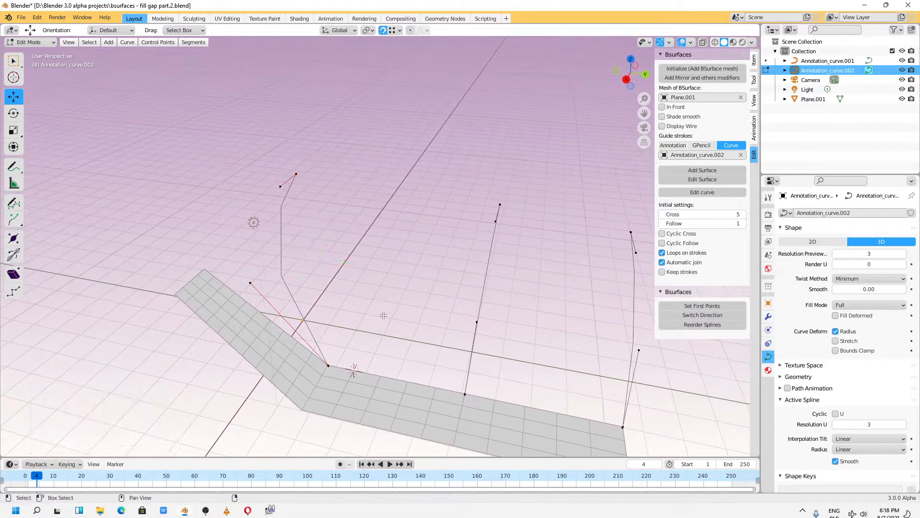
key(b)
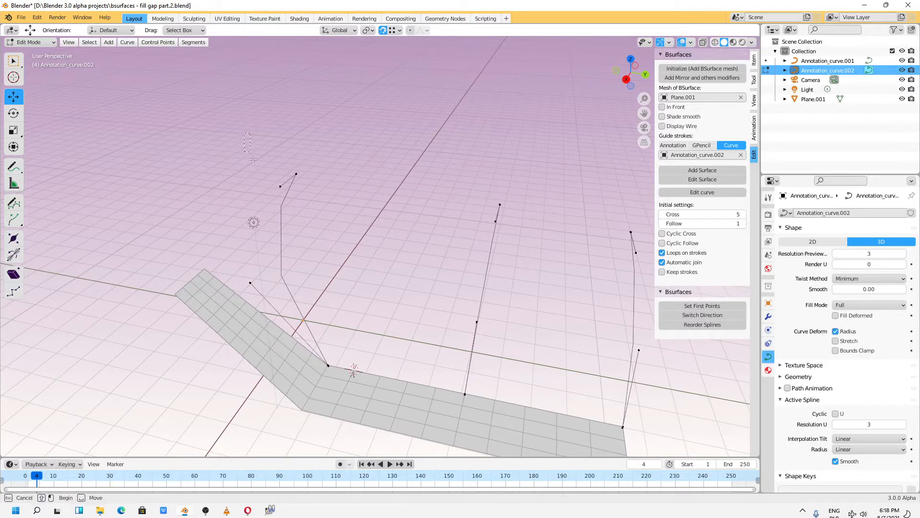
drag(385, 394, 385, 393)
middle_drag(385, 394, 432, 223)
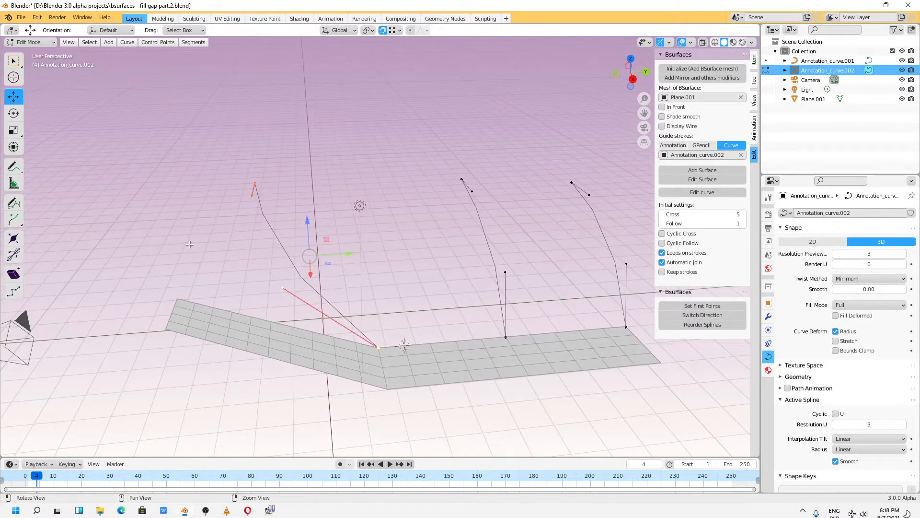
key(g)
key(y)
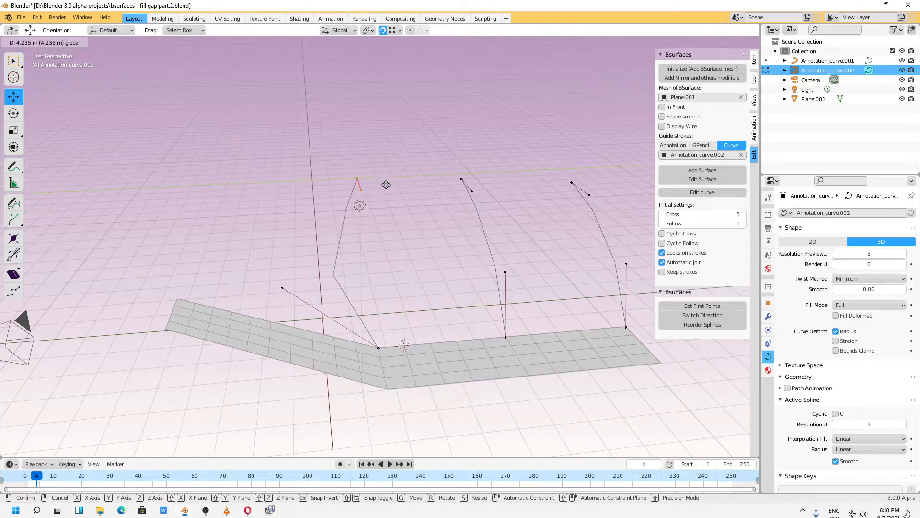
click(386, 185)
click(284, 285)
drag(305, 287, 399, 285)
Move the whole corner curve to the free end of the angled arm and snap its base point to the end vertex
middle_drag(316, 214, 409, 358)
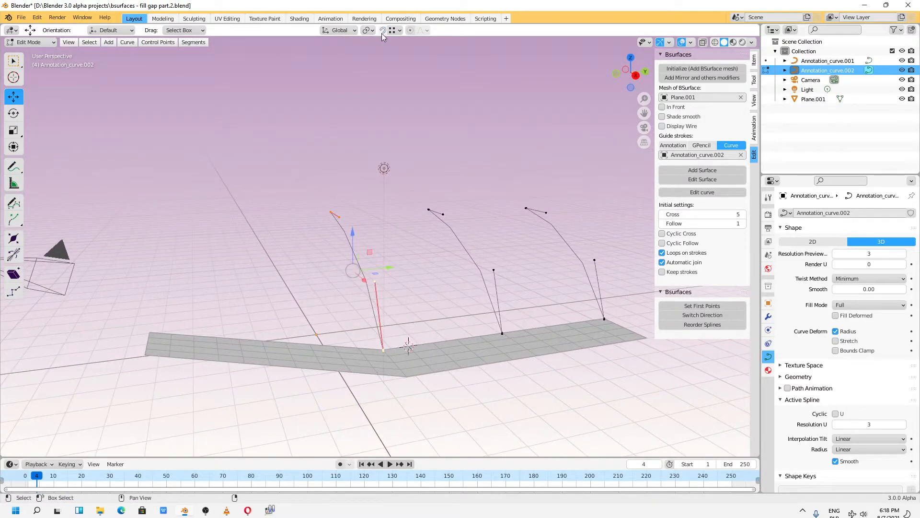
key(g)
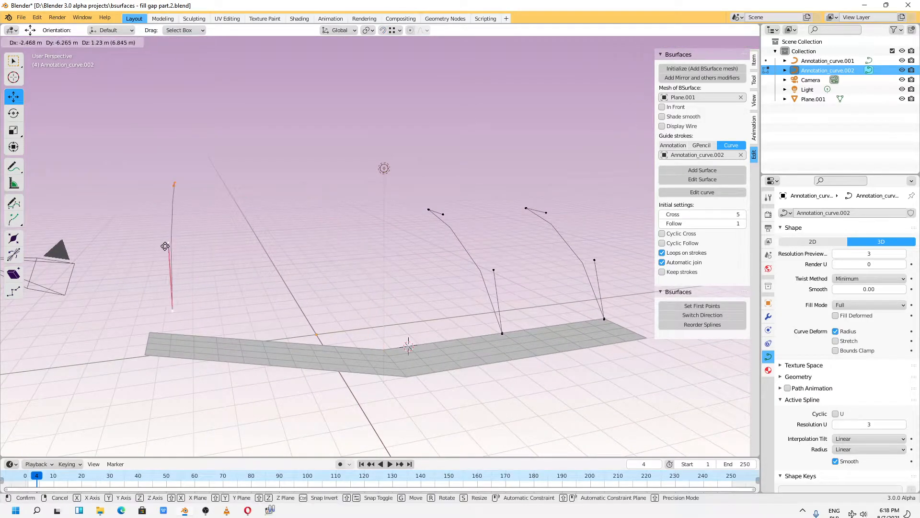
click(152, 254)
middle_drag(272, 281, 247, 287)
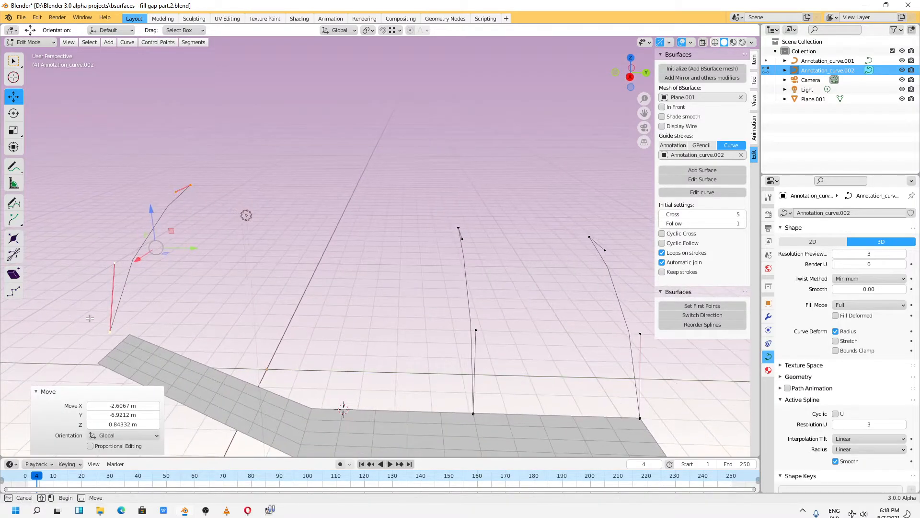
click(110, 331)
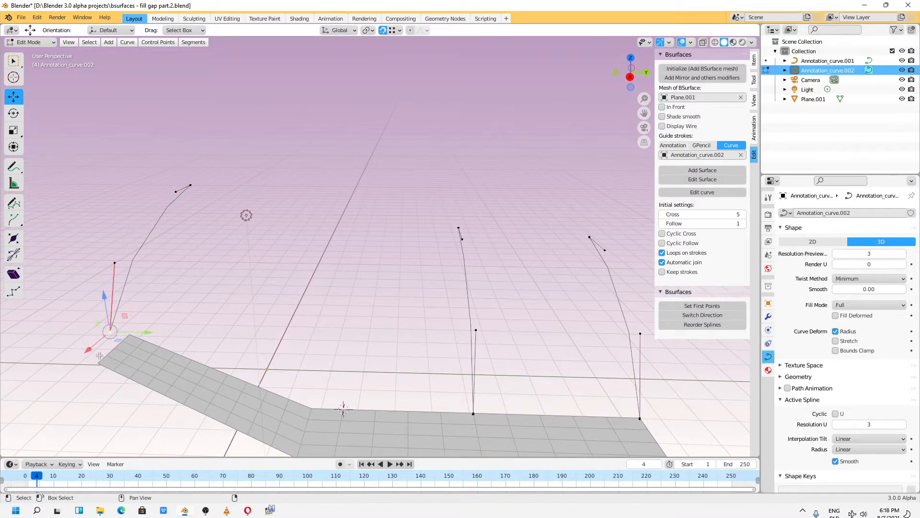
key(g)
click(128, 330)
Move the far end point of the relocated curve about 2.77 m along X
middle_drag(128, 330, 154, 268)
key(b)
drag(186, 353, 188, 355)
middle_drag(230, 268, 263, 296)
click(142, 154)
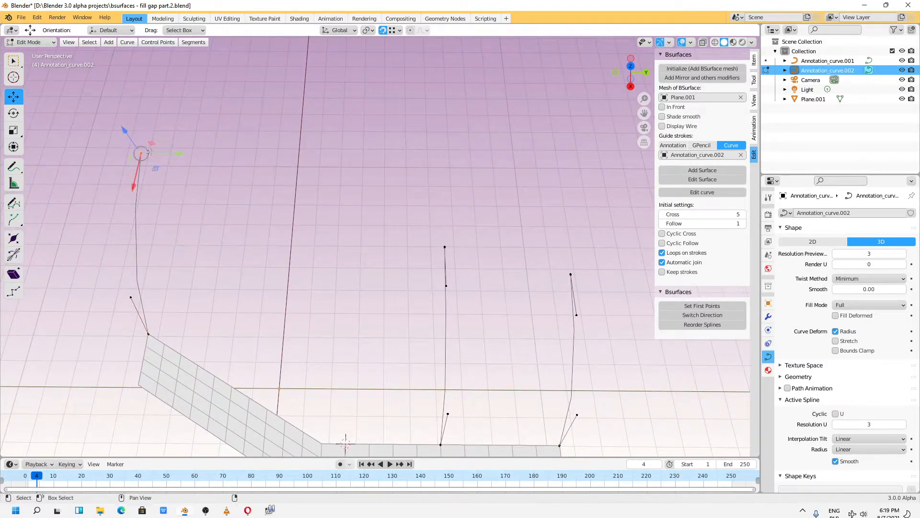
drag(134, 178, 121, 244)
middle_drag(121, 245, 251, 241)
Try adding the surface from the relocated curve, and undo back to the straight curve at the corner
click(702, 170)
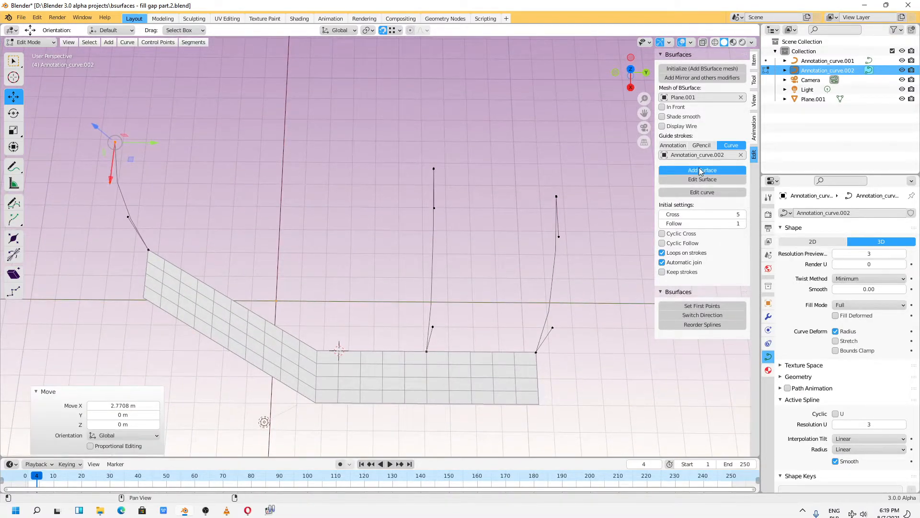
key(ctrl+z)
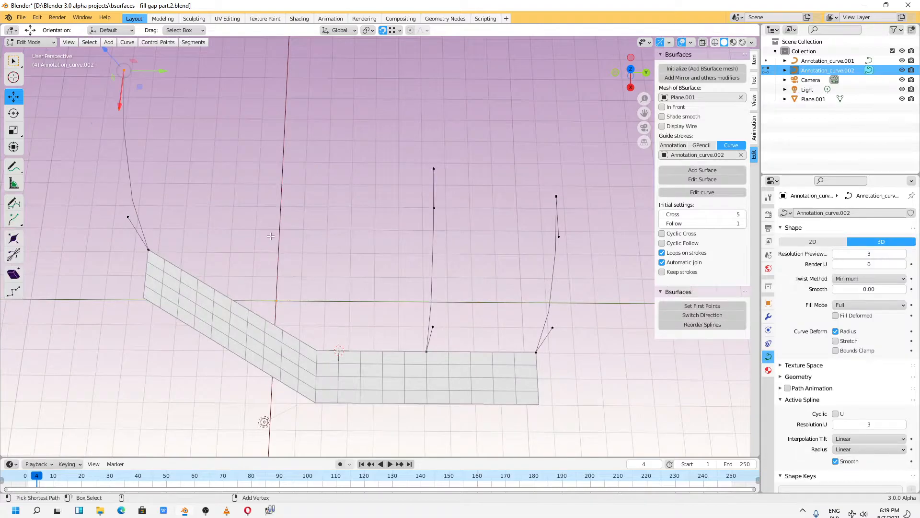
key(ctrl+z)
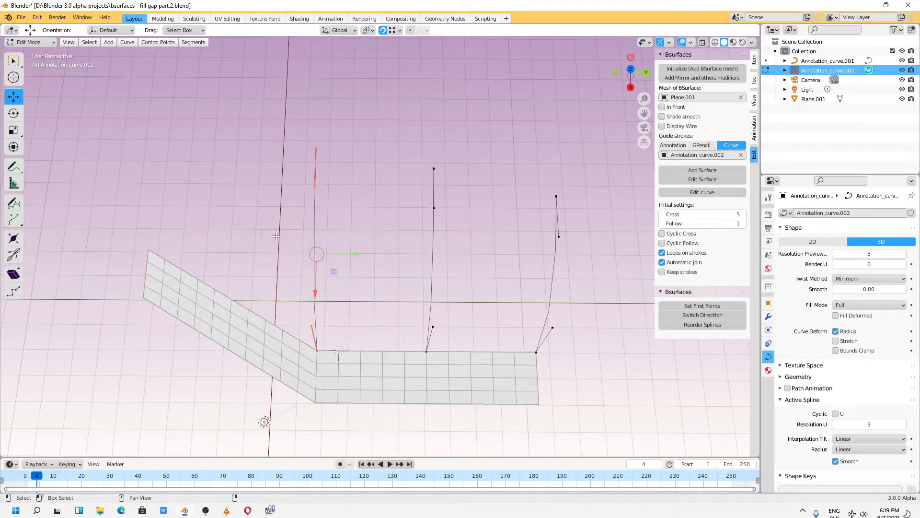
Test the surface fill with the straight corner curve, inspect it from several angles, and undo back to the slanted curve
click(702, 170)
middle_drag(417, 308, 426, 287)
middle_drag(275, 302, 255, 296)
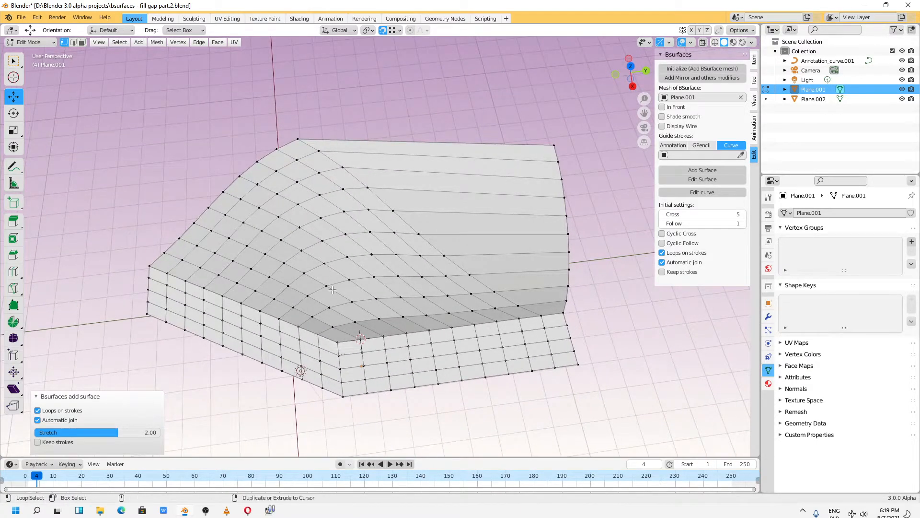
key(ctrl+z)
middle_drag(351, 354, 566, 326)
click(702, 170)
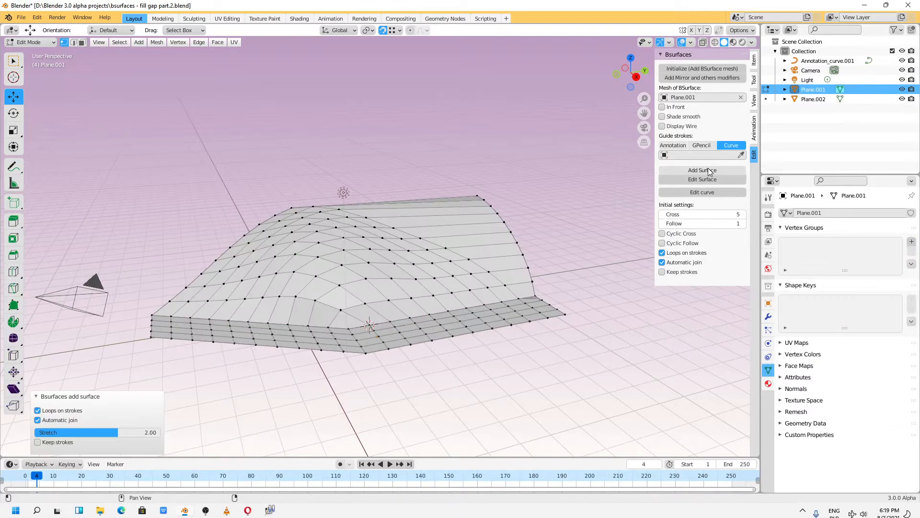
middle_drag(397, 268, 647, 192)
key(ctrl+z)
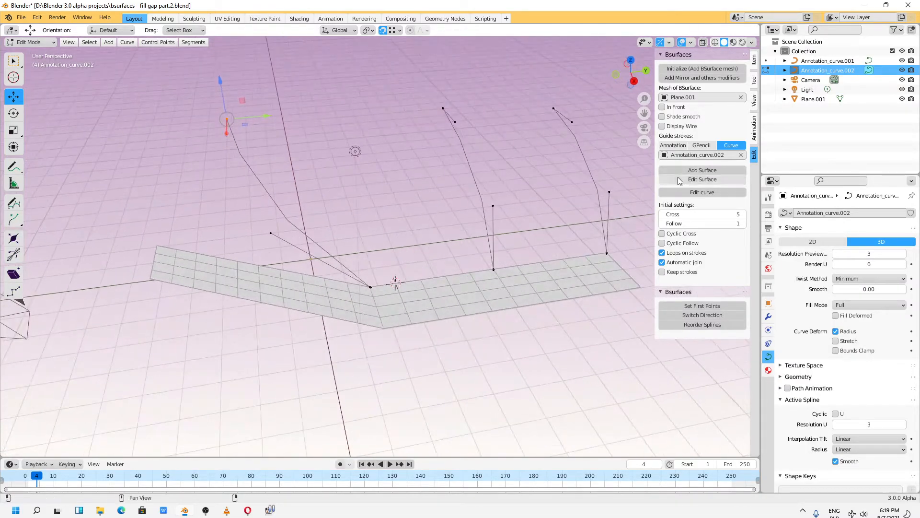
Try adding the surface with the slanted corner curve, set Stretch to 2.14 and toggle Loops on strokes
click(698, 170)
mouse_move(392, 240)
middle_down()
mouse_move(362, 269)
mouse_move(384, 248)
middle_up()
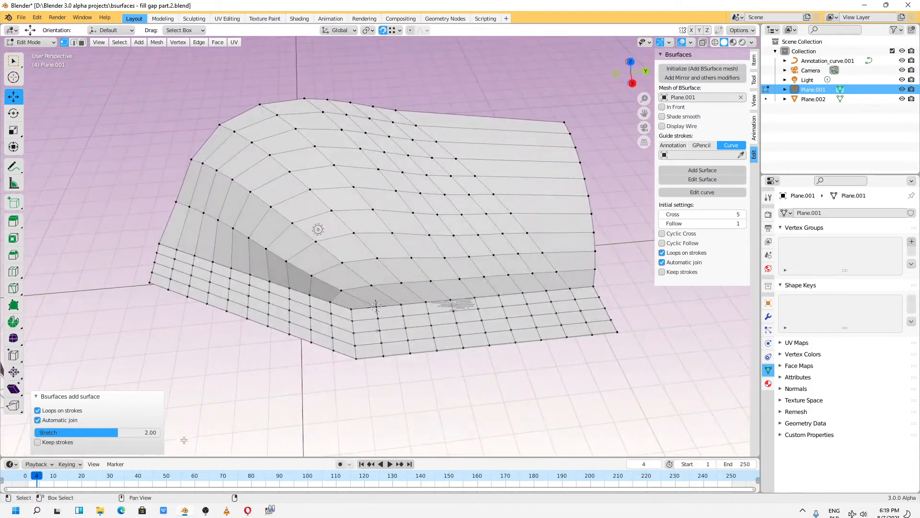
drag(122, 436, 130, 434)
click(36, 412)
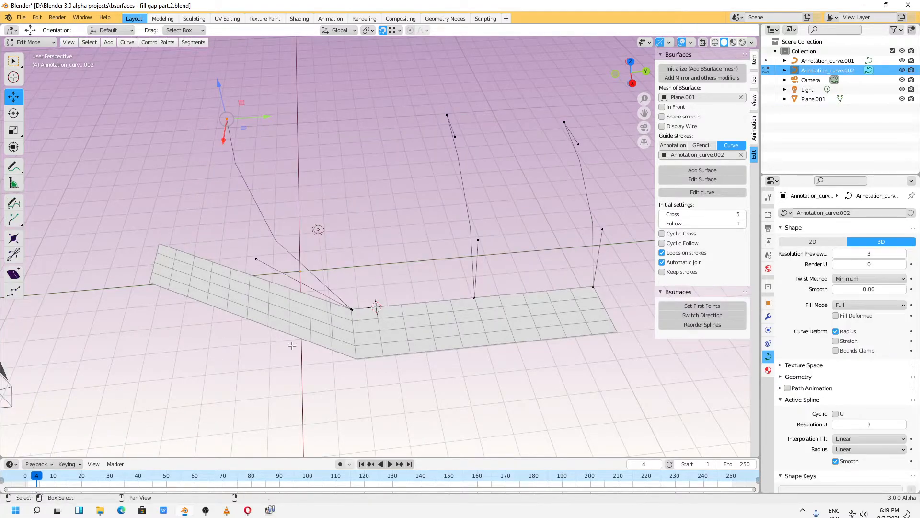
Move the slanted corner curve's far end about 1.3 m along X
mouse_move(307, 307)
middle_down()
mouse_move(357, 270)
mouse_move(332, 310)
mouse_move(235, 220)
middle_up()
drag(294, 238, 326, 238)
middle_drag(326, 238, 272, 310)
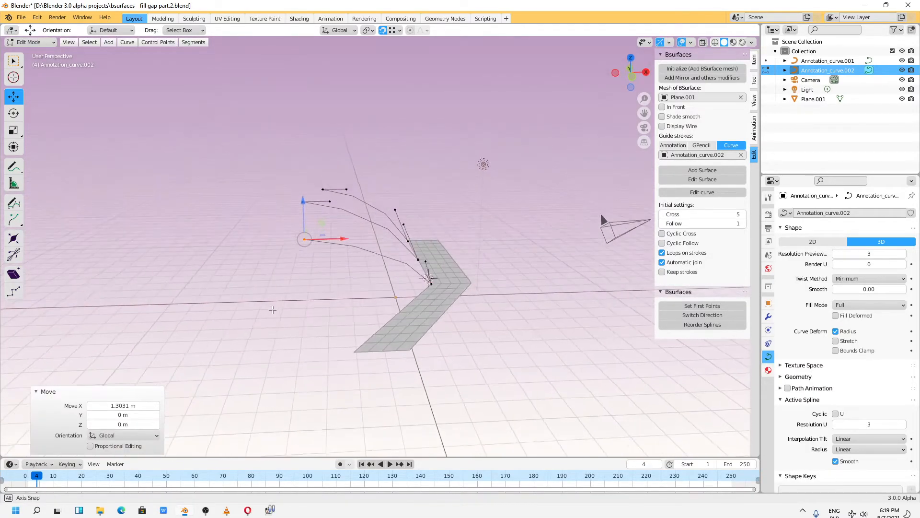
Line up the curves' far ends along X in front orthographic view, moving the middle curve's end by about 0.42 m
click(635, 77)
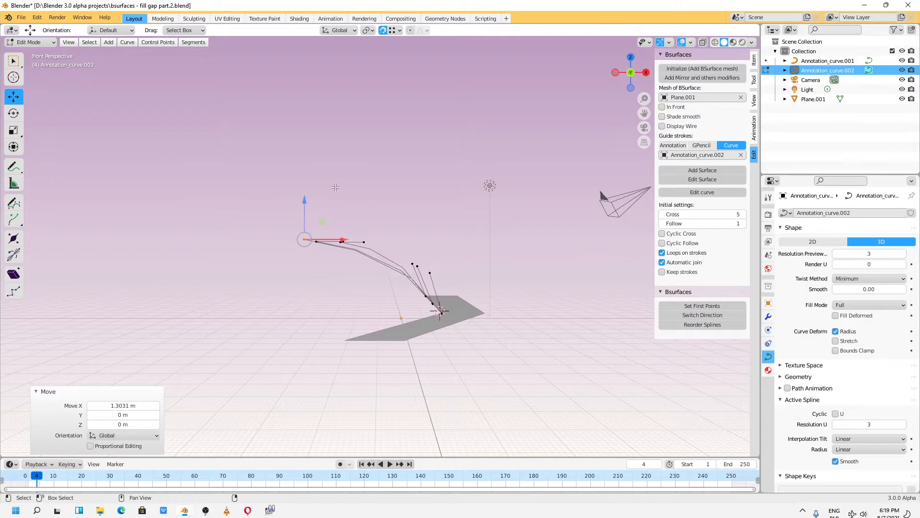
key(KP_5)
scroll(454, 203, up, 2)
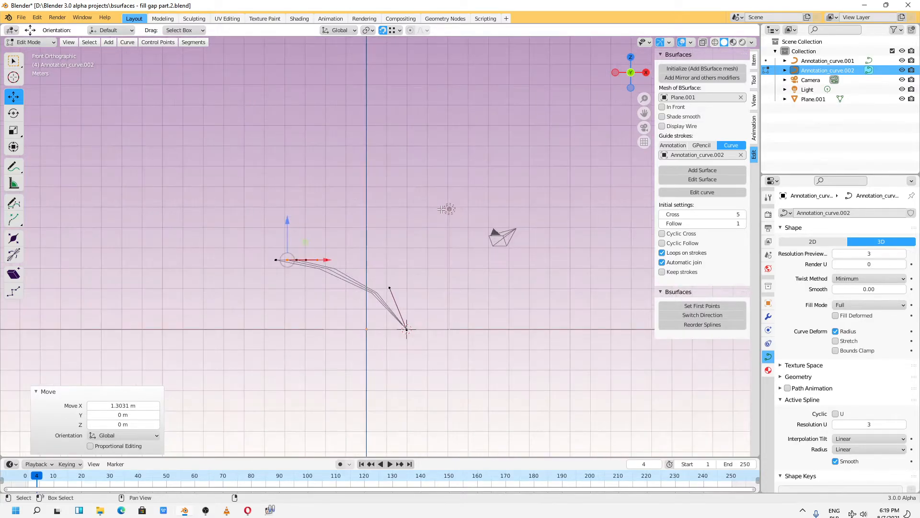
middle_drag(239, 209, 240, 214)
drag(235, 200, 316, 293)
drag(312, 251, 340, 254)
mouse_move(334, 402)
middle_down()
mouse_move(318, 393)
mouse_move(331, 414)
middle_up()
drag(273, 229, 342, 246)
scroll(326, 319, up, 2)
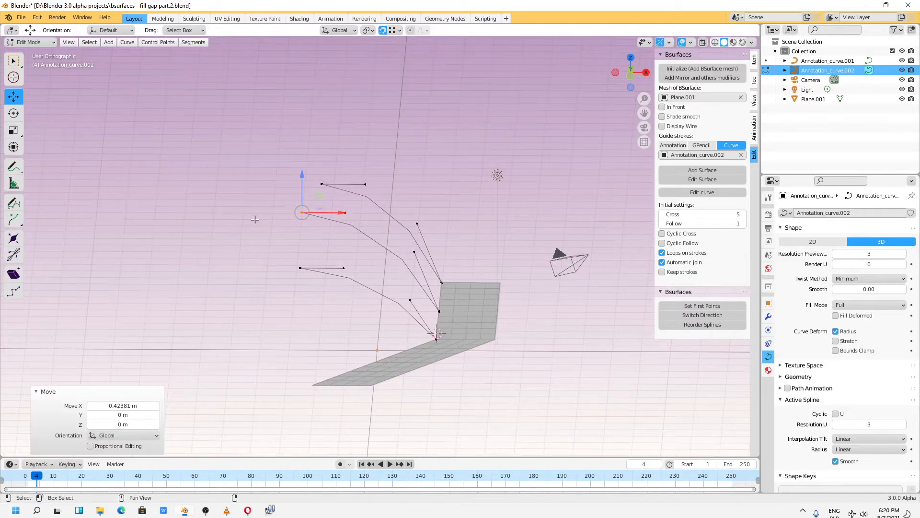
Subdivide the segments of all three guide curves
key(a)
click(187, 43)
click(204, 53)
Select the new middle points of the three curves, move them about 0.88 m along X and turn snapping off
click(406, 190)
drag(417, 188, 391, 213)
drag(371, 245, 418, 235)
click(384, 30)
alt+drag(386, 279, 372, 269)
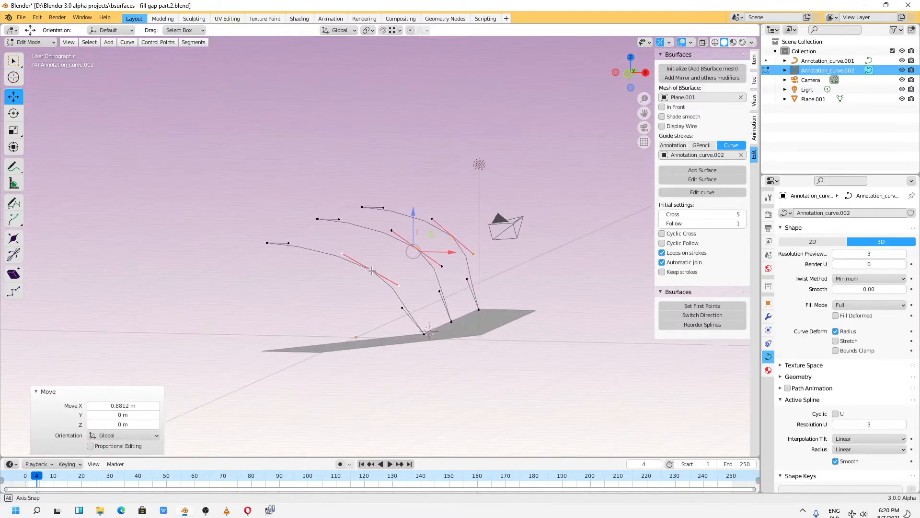
Try adding the surface from the subdivided curves in perspective view, toggle Loops on strokes, inspect the result and undo it
key(KP_5)
scroll(372, 269, down, 4)
alt+drag(430, 246, 415, 253)
click(681, 169)
alt+drag(324, 312, 147, 355)
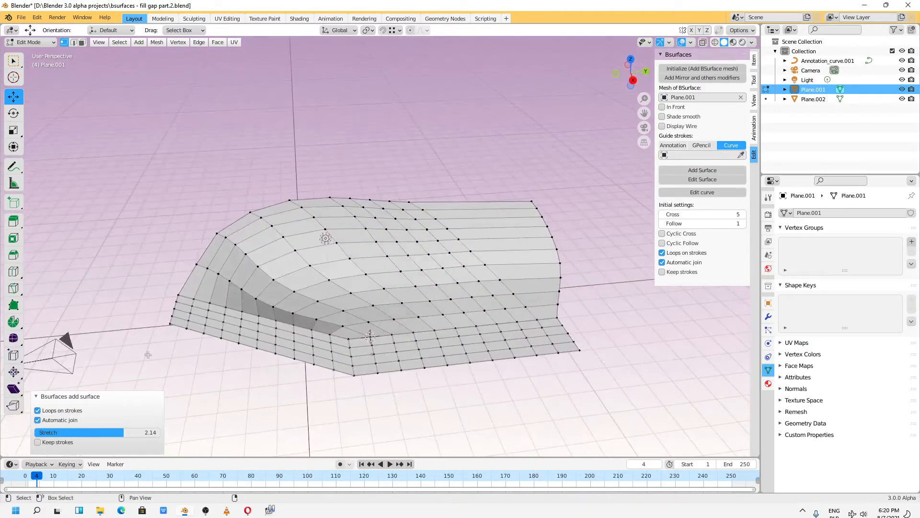
click(37, 411)
alt+drag(308, 299, 579, 268)
mouse_move(580, 268)
middle_down()
mouse_move(411, 311)
mouse_move(405, 335)
mouse_move(372, 332)
mouse_move(413, 308)
mouse_move(323, 213)
middle_up()
key(ctrl+z)
Reshape the slanted corner curve by repositioning its middle control point
click(320, 204)
drag(309, 211, 330, 253)
click(343, 171)
click(340, 221)
middle_drag(335, 253, 378, 236)
drag(332, 257, 332, 239)
Try adding the surface from the reshaped corner curve with Loops on strokes off, inspect it and undo it
click(711, 171)
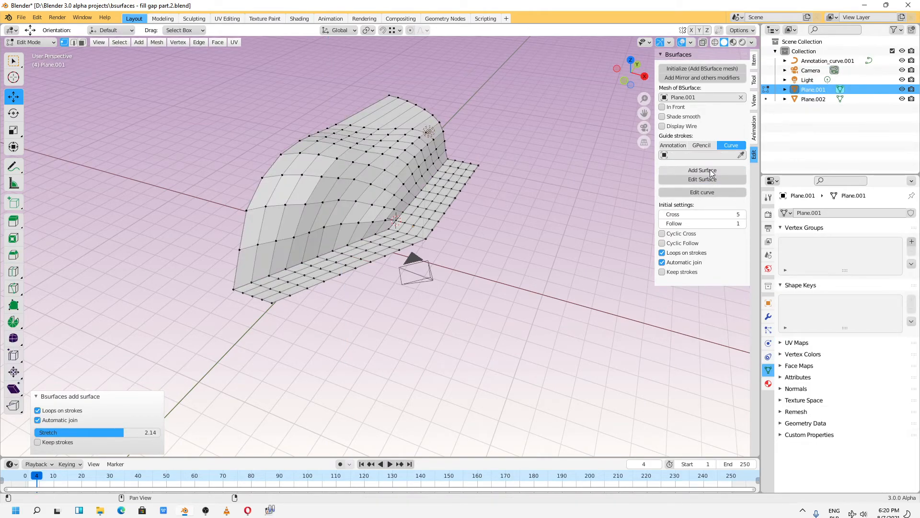
click(37, 411)
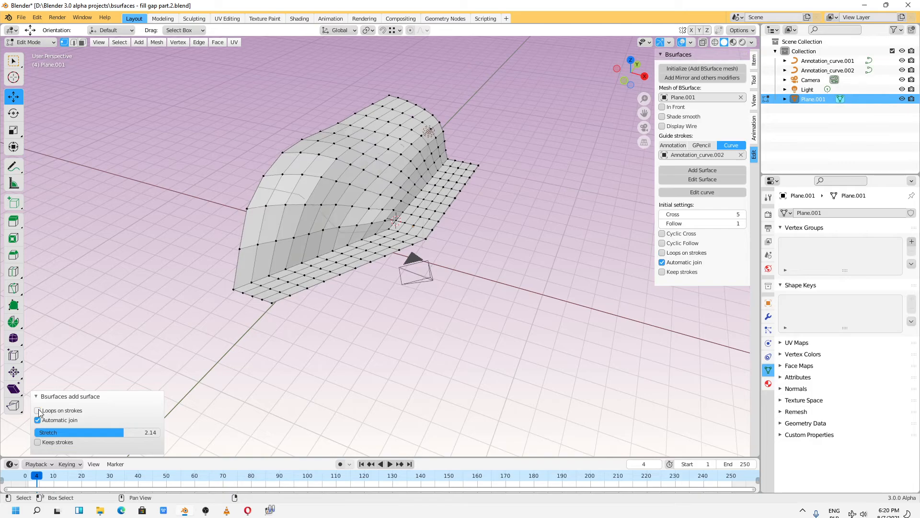
mouse_move(396, 258)
alt+mouse_down()
mouse_move(342, 243)
mouse_move(281, 270)
mouse_move(291, 269)
alt+mouse_up()
key(ctrl+z)
alt+drag(474, 376, 476, 362)
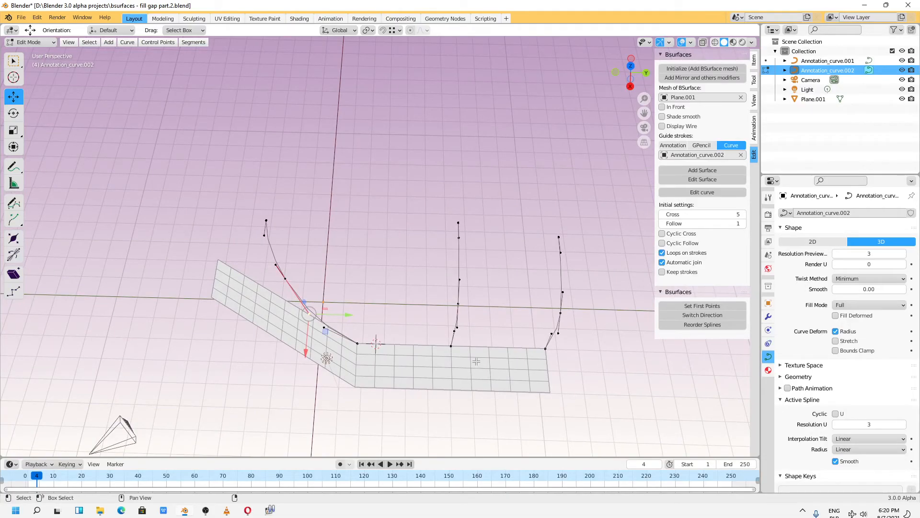